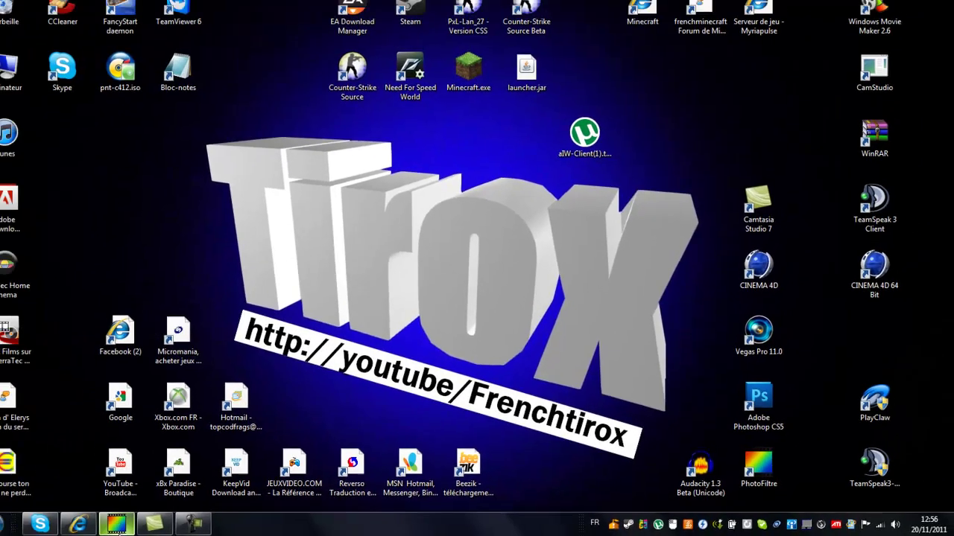
- Switch to PhotoFiltre and create a new blank white image of 200 × 200 pixels, placed in the free workspace area
click(117, 525)
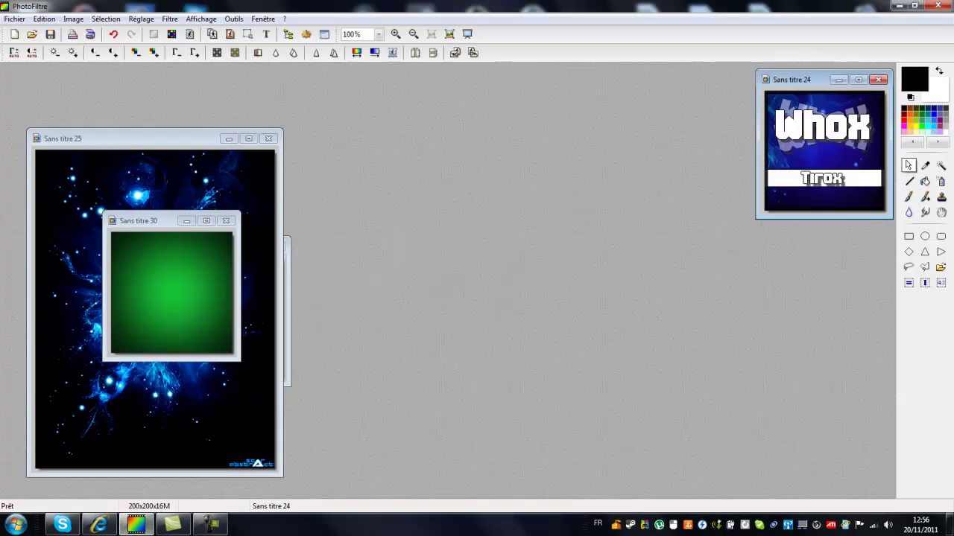
click(14, 19)
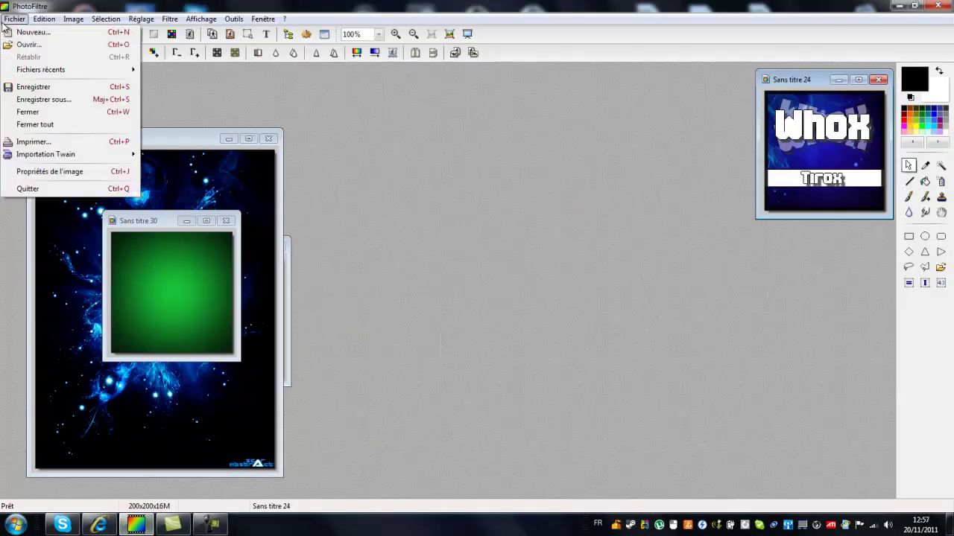
click(25, 31)
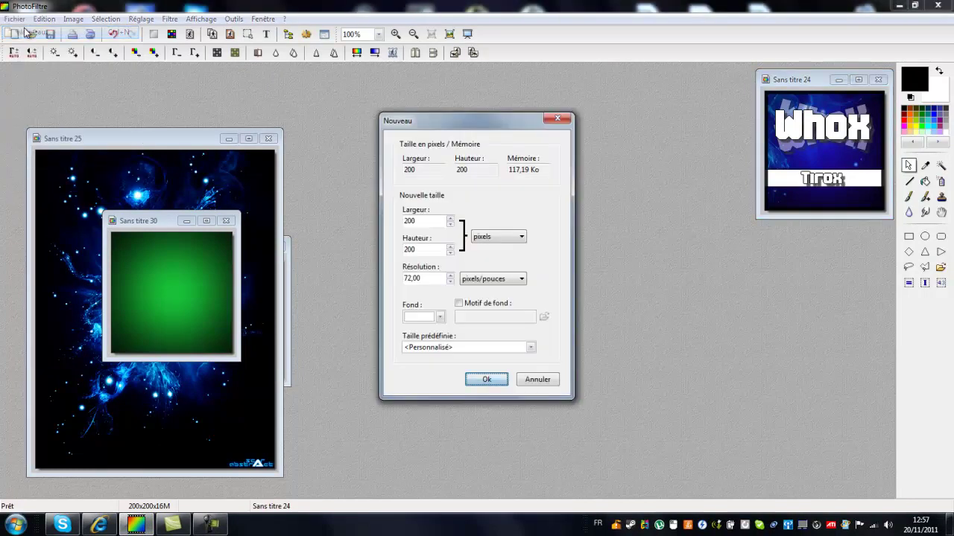
click(421, 252)
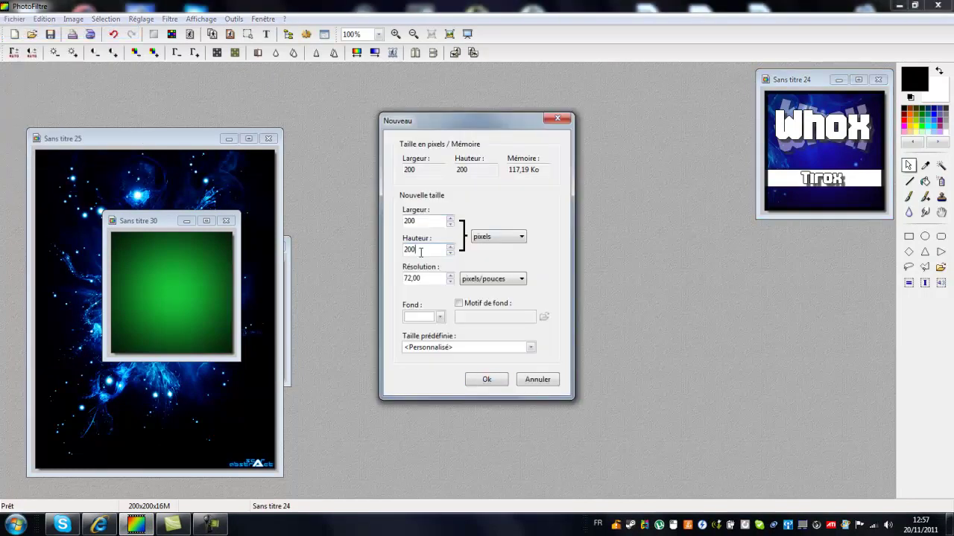
click(486, 379)
drag(115, 146, 567, 158)
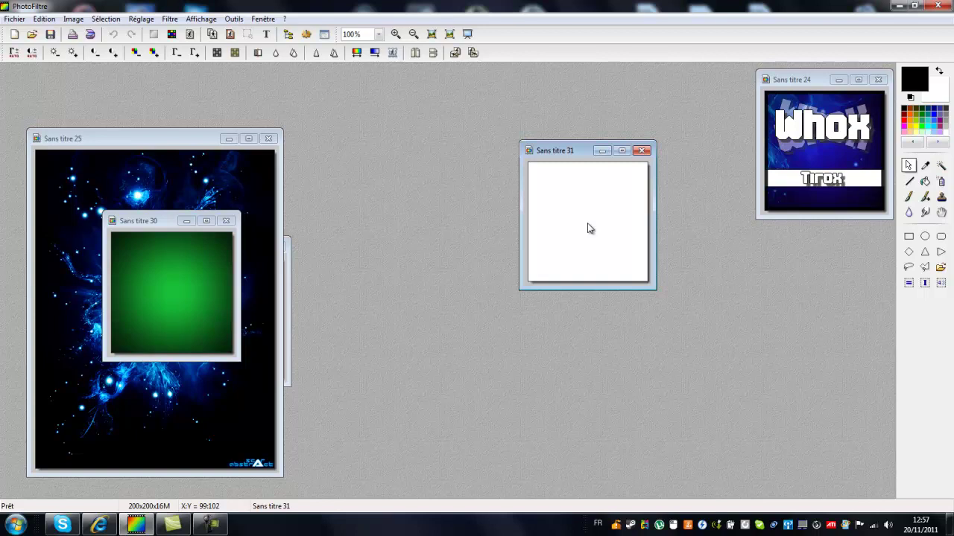
- Rearrange the open image windows so the green gradient sits beside the blank image and the blue images are out of the way
drag(138, 225, 473, 171)
drag(167, 146, 398, 341)
drag(219, 239, 335, 167)
drag(369, 340, 176, 152)
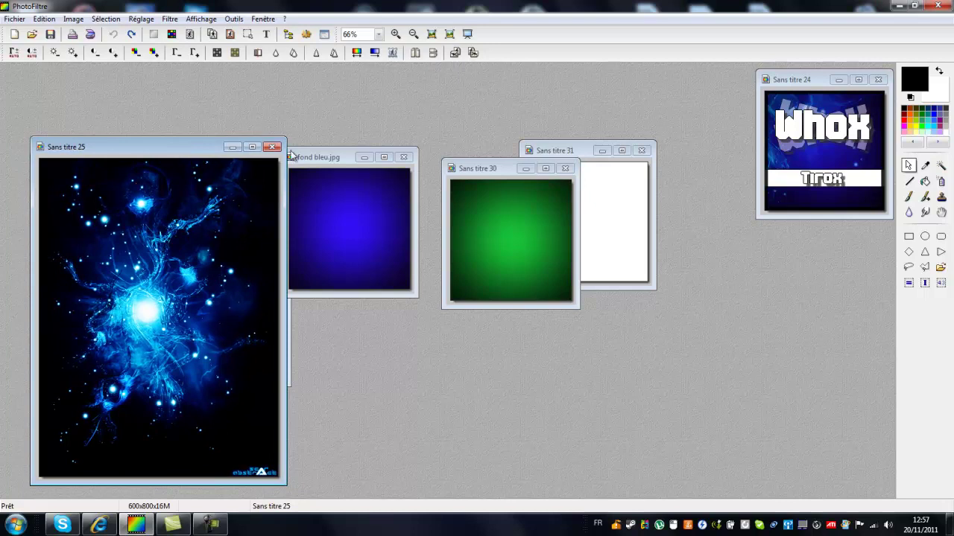
drag(345, 159, 355, 109)
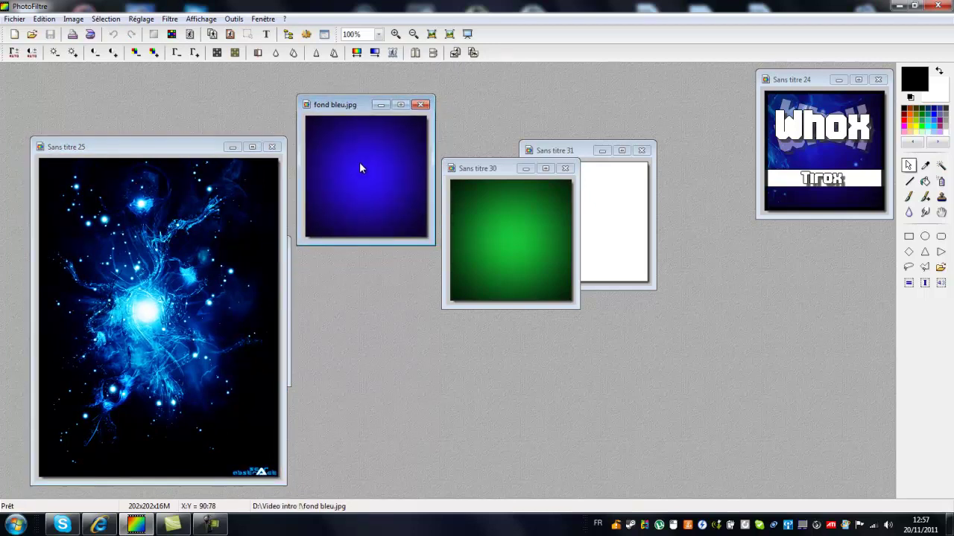
drag(473, 171, 489, 218)
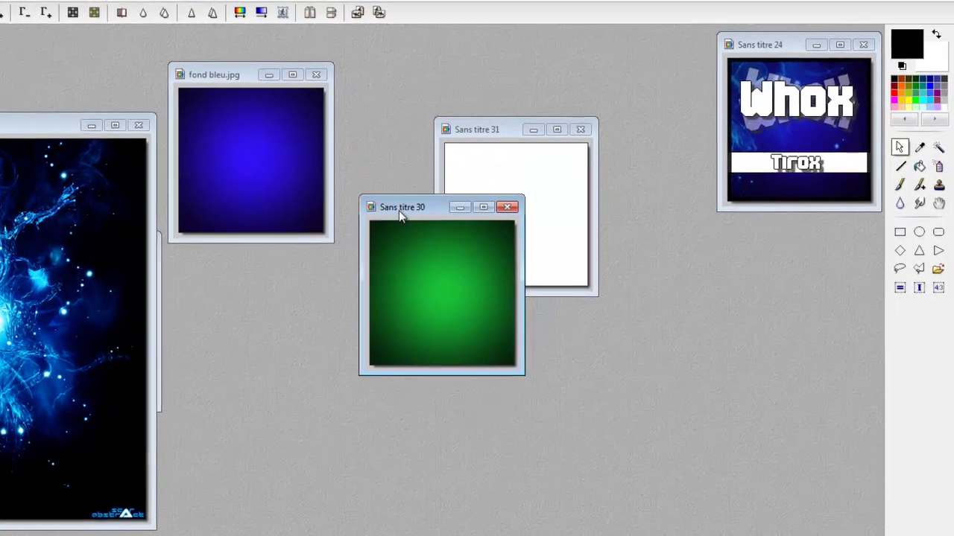
drag(237, 78, 67, 94)
drag(380, 214, 296, 207)
- Copy the green gradient onto the blank image as its background, and minimise the gradient's source window
right_click(356, 255)
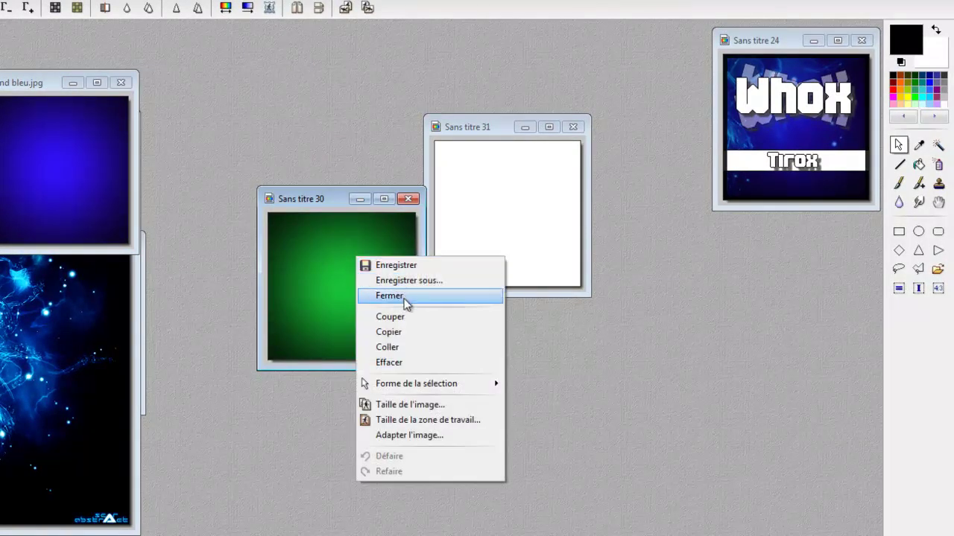
click(407, 331)
right_click(513, 211)
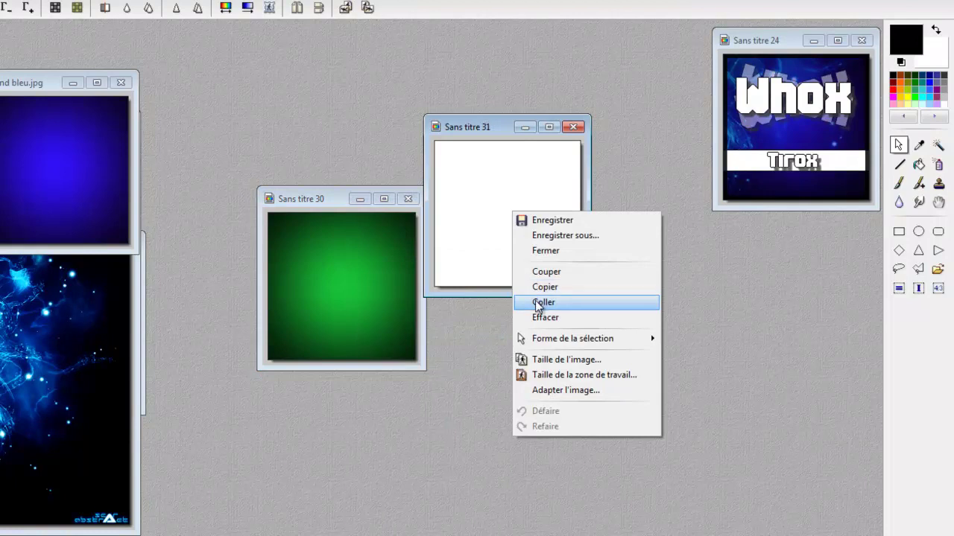
click(537, 301)
drag(543, 244, 538, 242)
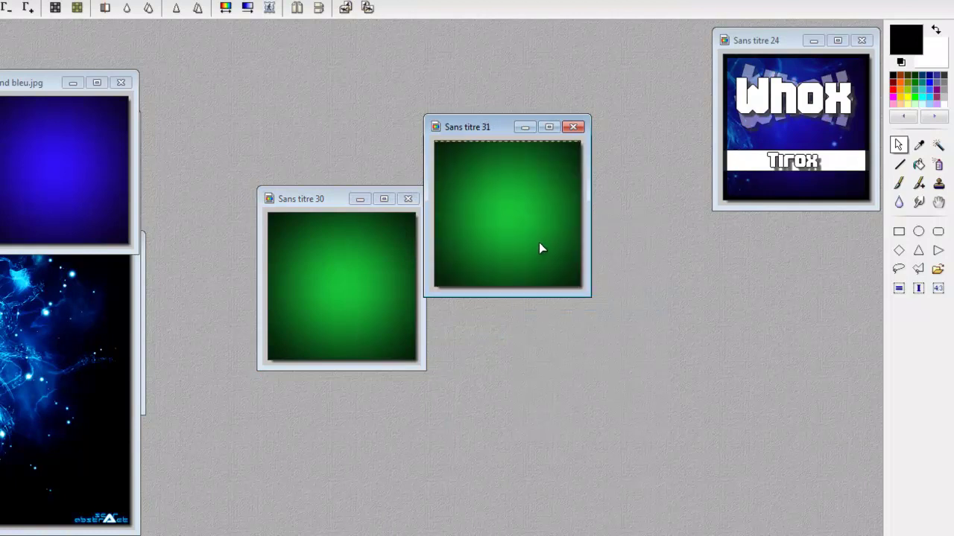
click(918, 145)
click(899, 144)
drag(289, 203, 227, 199)
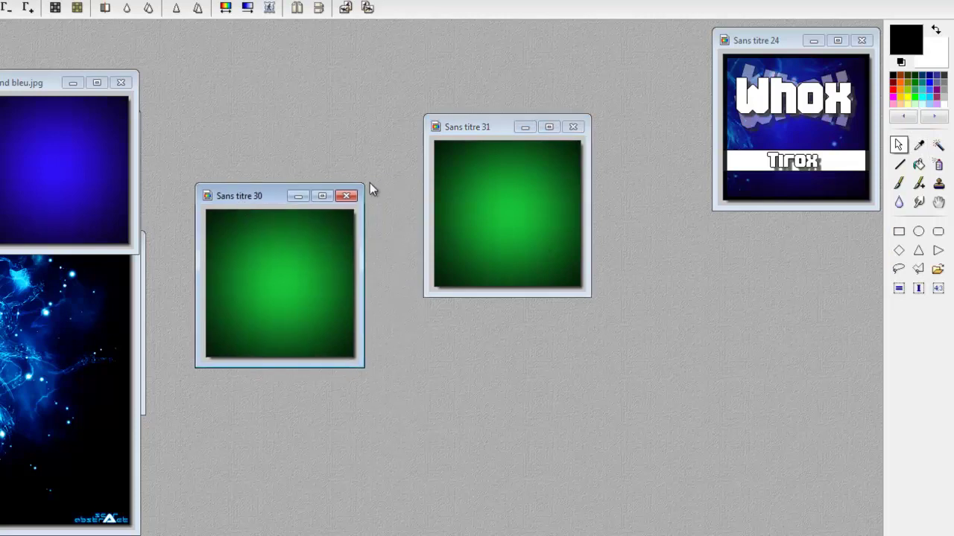
click(298, 197)
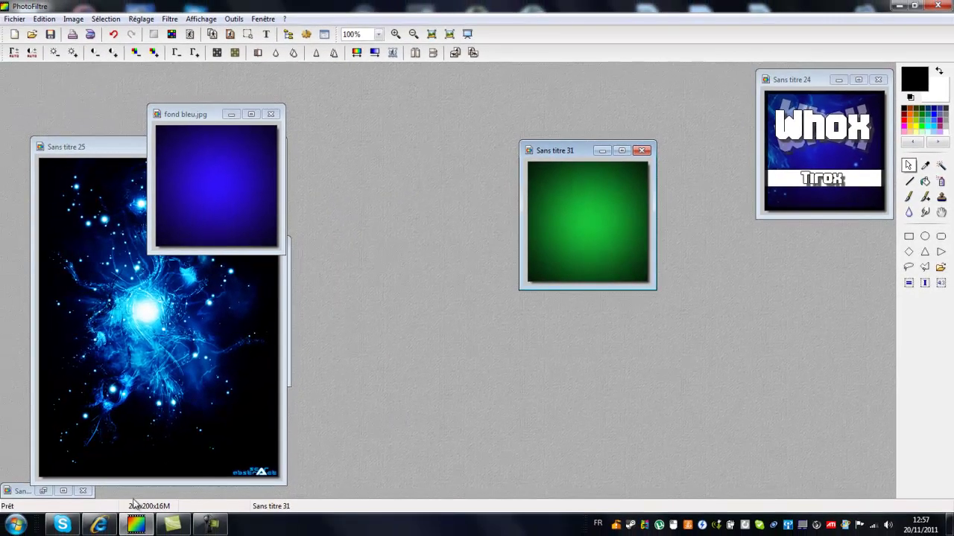
- Look through the Google image results for "c4d" in Internet Explorer for a render to use, and return to PhotoFiltre
click(98, 526)
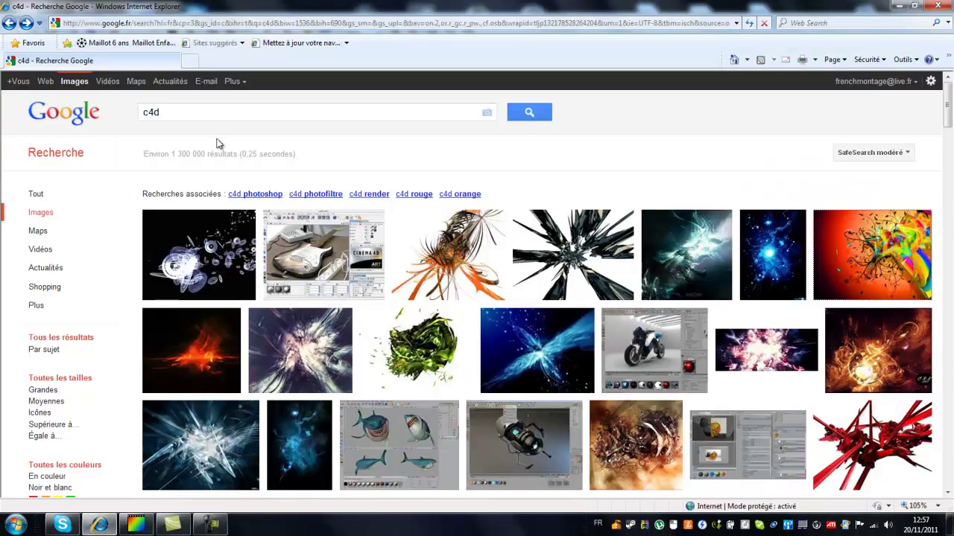
click(203, 111)
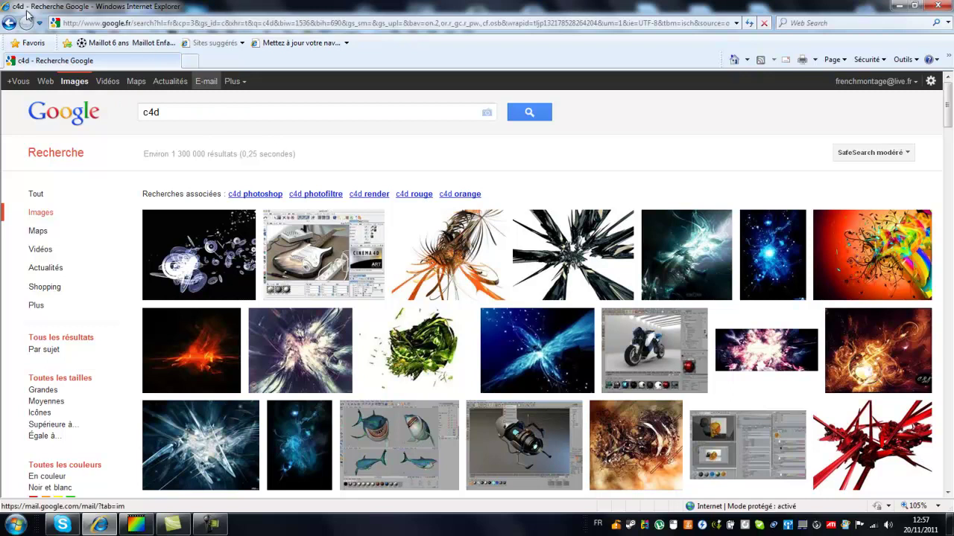
scroll(736, 252, down, 2)
scroll(350, 283, up, 2)
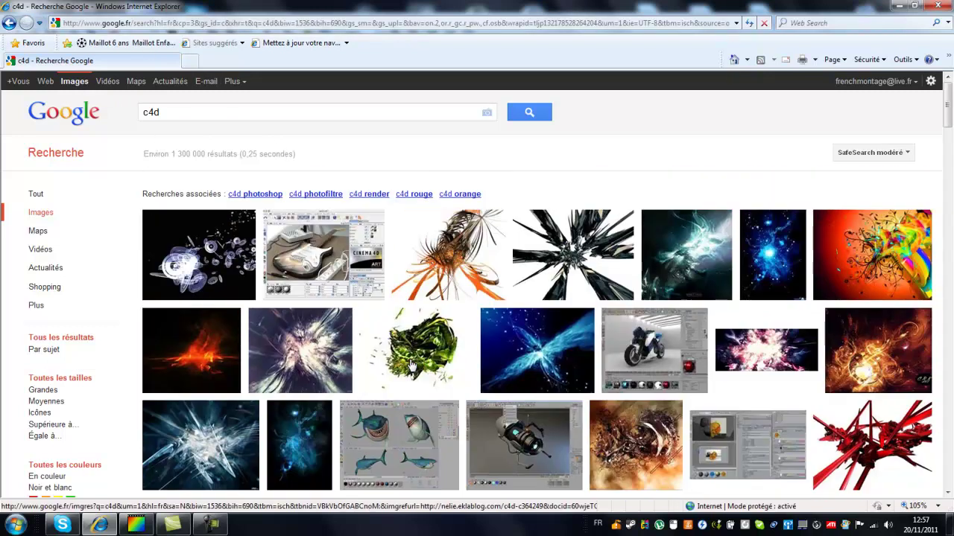
scroll(412, 365, down, 3)
scroll(412, 365, down, 3)
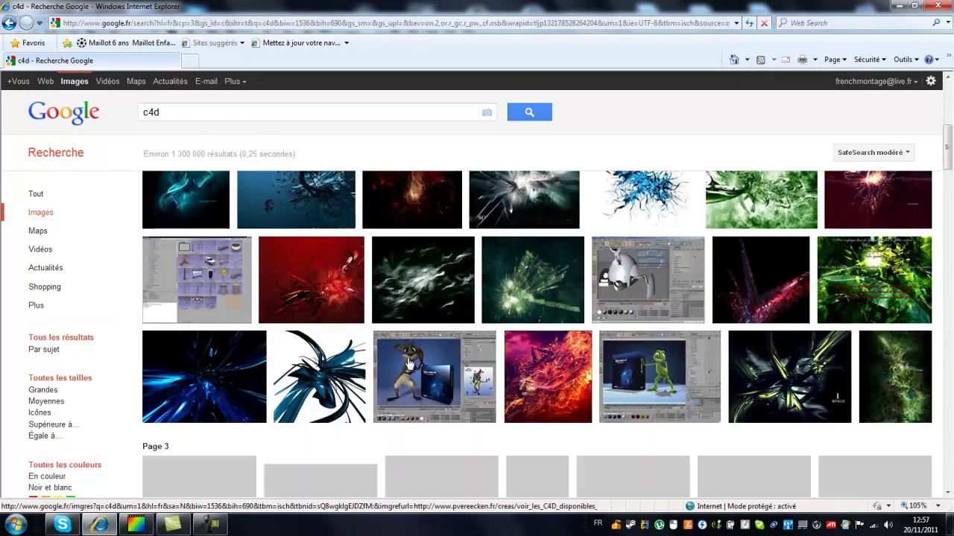
scroll(410, 362, up, 1)
scroll(410, 363, up, 8)
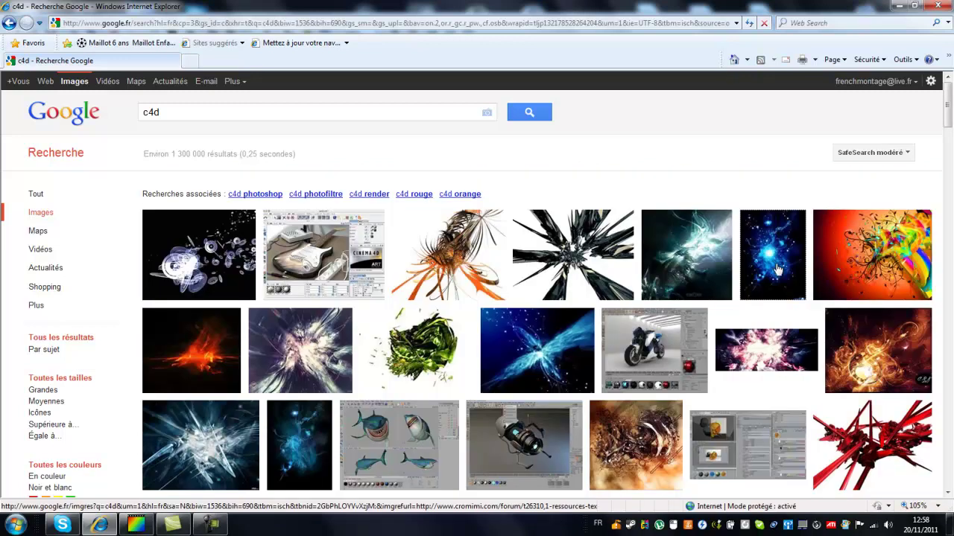
click(777, 269)
right_click(775, 255)
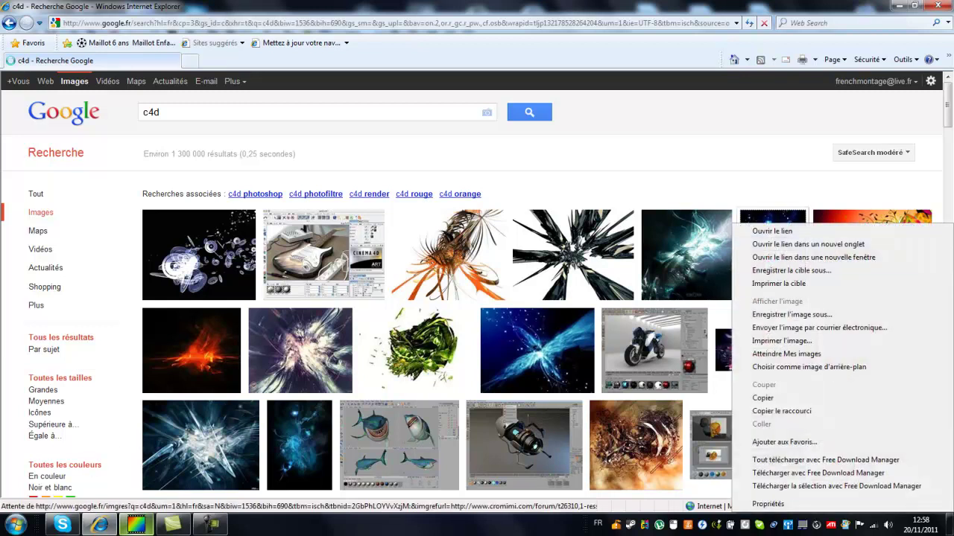
click(136, 526)
click(15, 18)
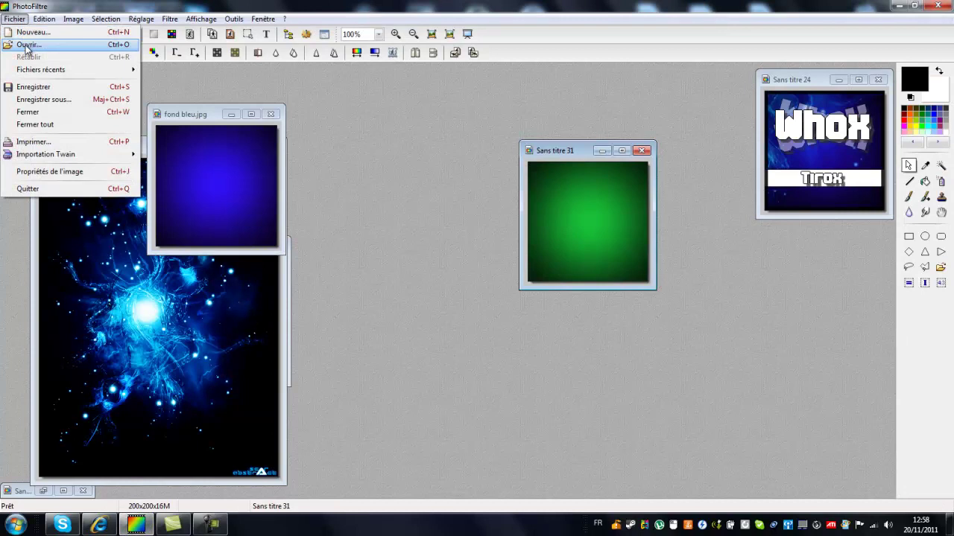
click(28, 44)
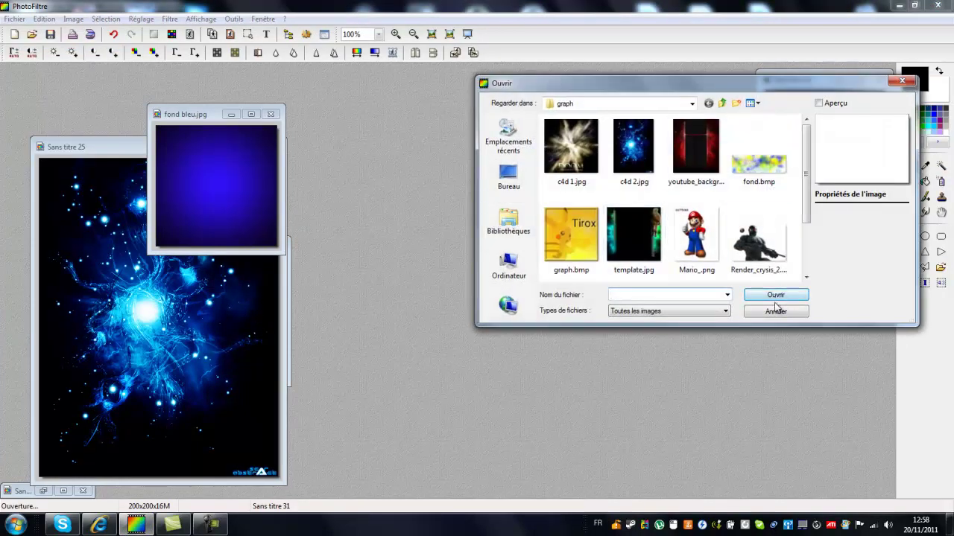
click(776, 311)
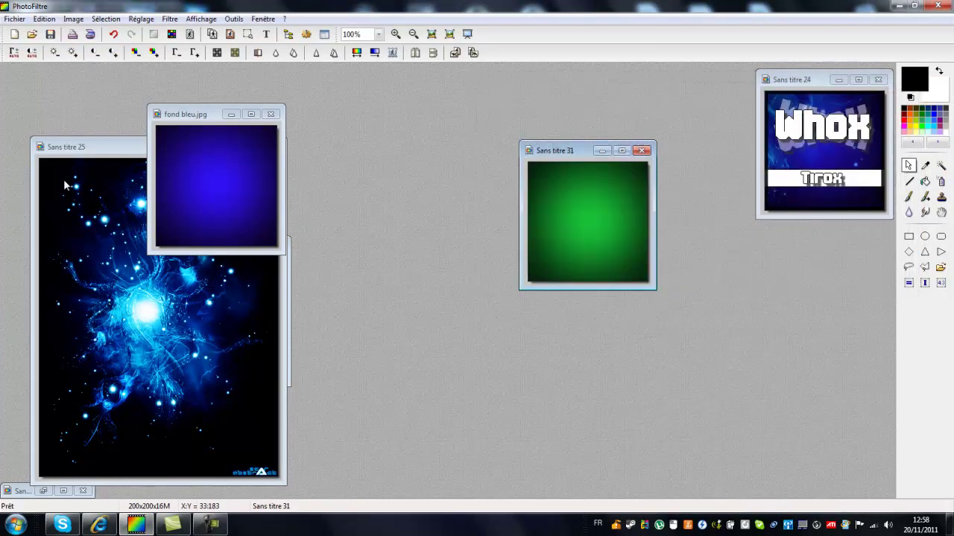
- Bring the blue starry render forward and recolour it green with a hue variation of 125°
drag(80, 149, 142, 109)
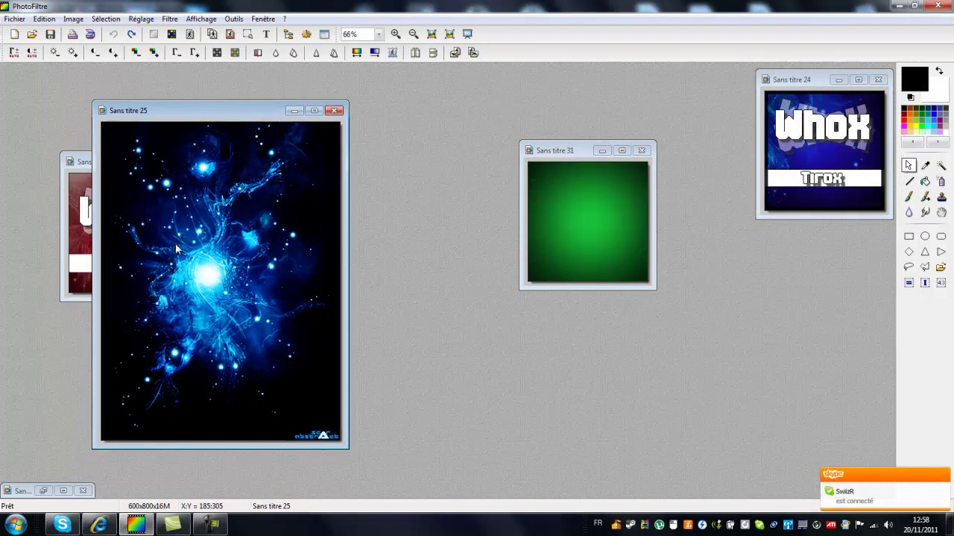
drag(568, 152, 488, 152)
mouse_move(165, 101)
mouse_down()
mouse_move(192, 102)
mouse_move(190, 93)
mouse_move(158, 100)
mouse_up()
click(356, 53)
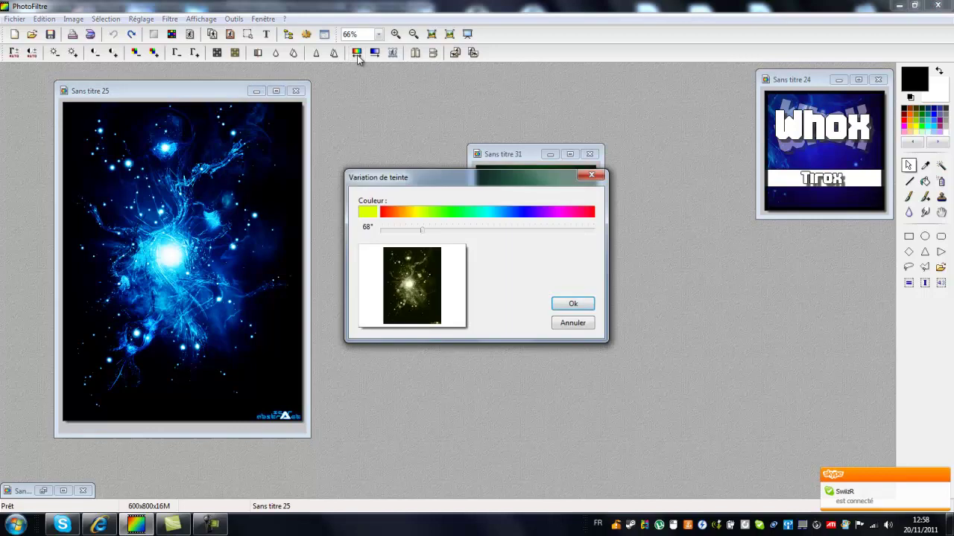
drag(433, 222, 458, 208)
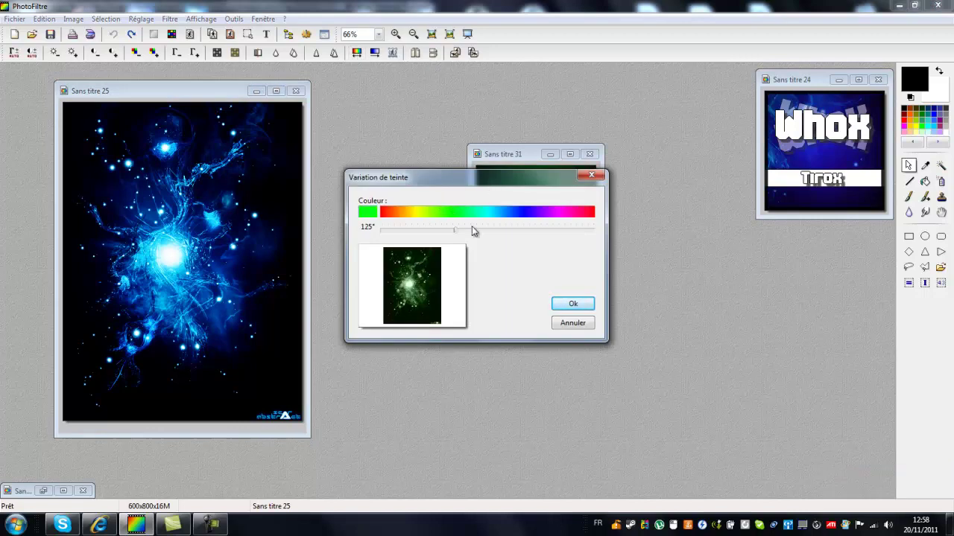
click(573, 304)
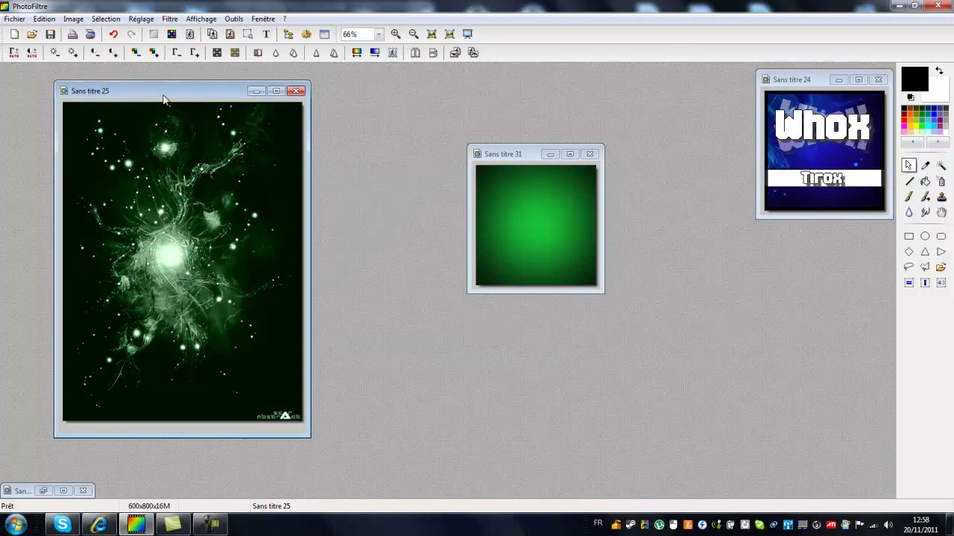
drag(164, 97, 161, 92)
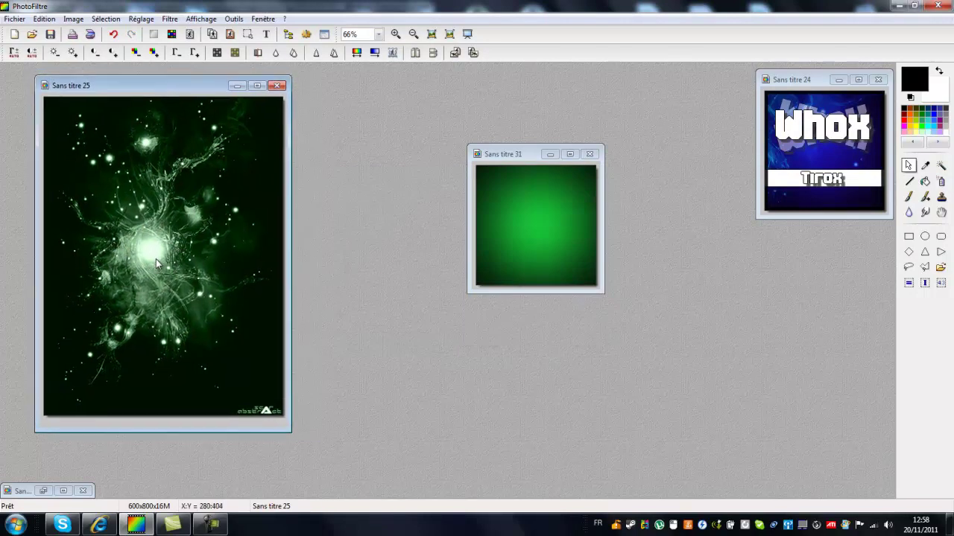
- Copy an area of about 303 × 285 pixels from the green-tinted render and paste it over the green gradient image
drag(155, 264, 274, 376)
right_click(215, 323)
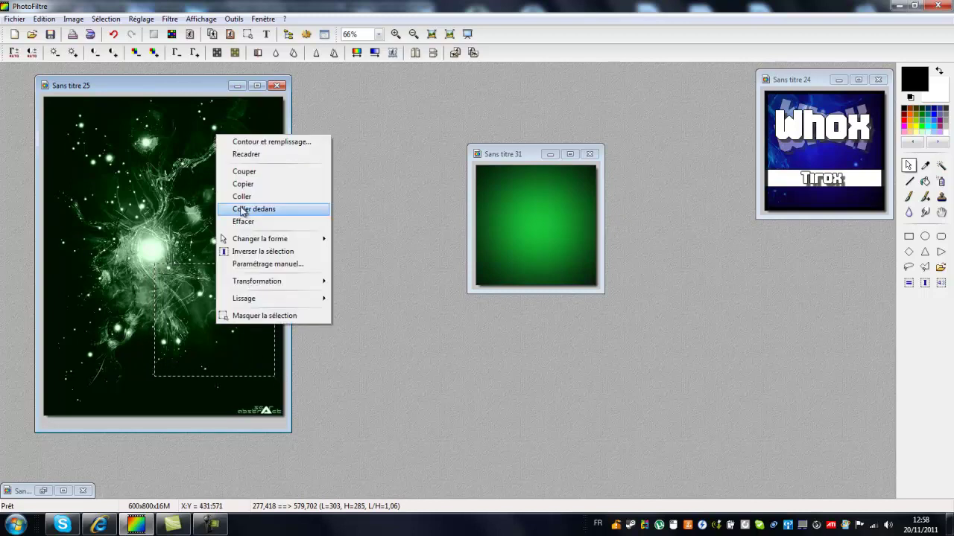
click(242, 184)
right_click(535, 225)
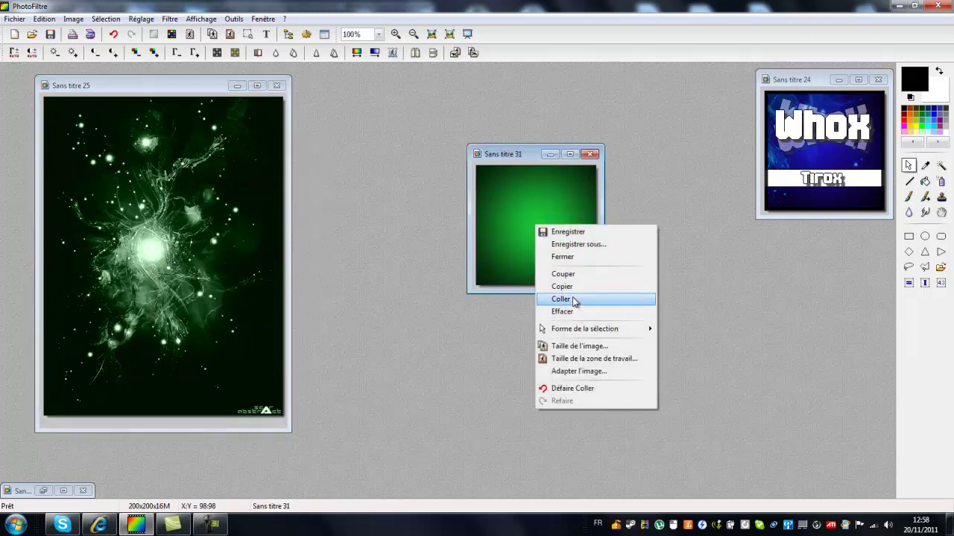
click(571, 298)
drag(543, 265, 524, 240)
- Lower the opacity of the pasted render so it blends with the green gradient, and fix it in the image
double_click(522, 242)
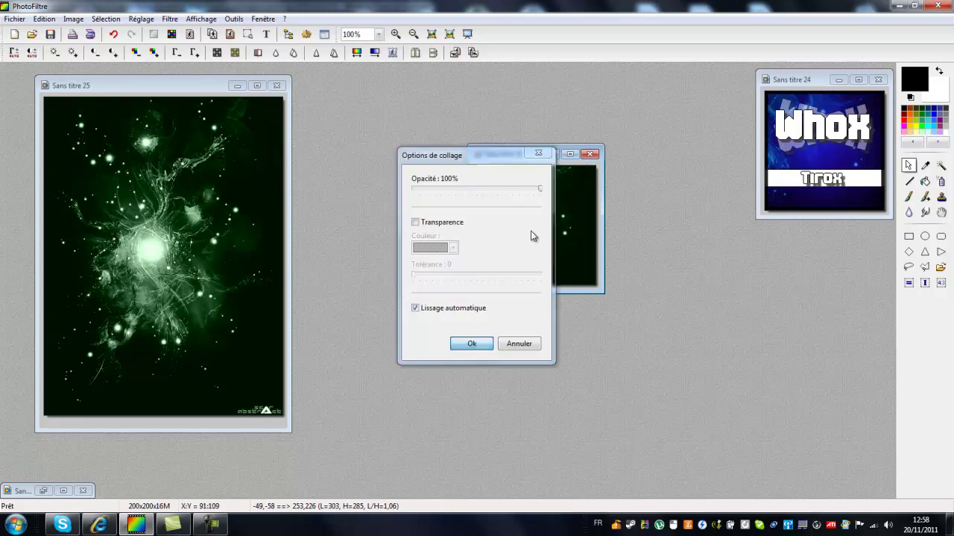
drag(540, 192, 463, 204)
click(474, 344)
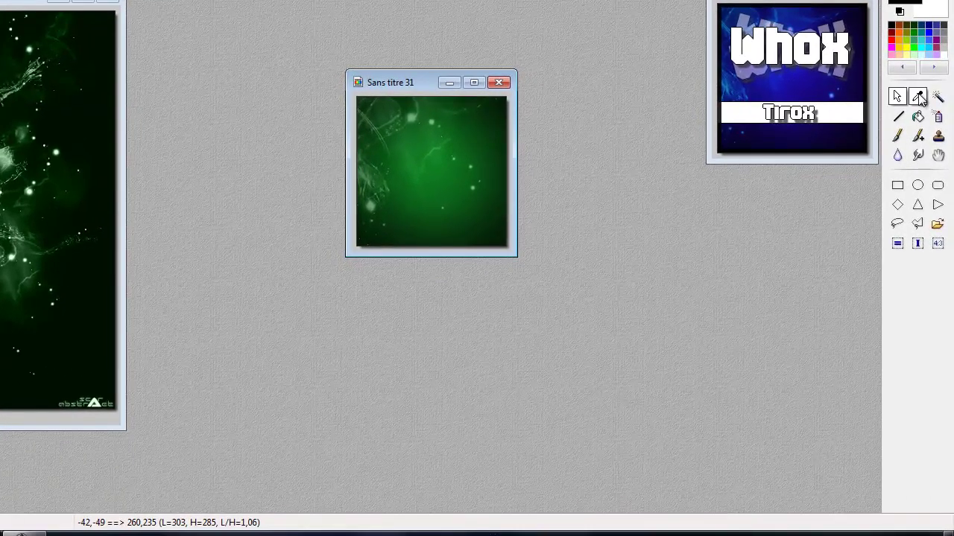
click(917, 98)
click(897, 97)
- Start a new text on the green avatar reading "Whox" with size 50
drag(399, 94, 340, 108)
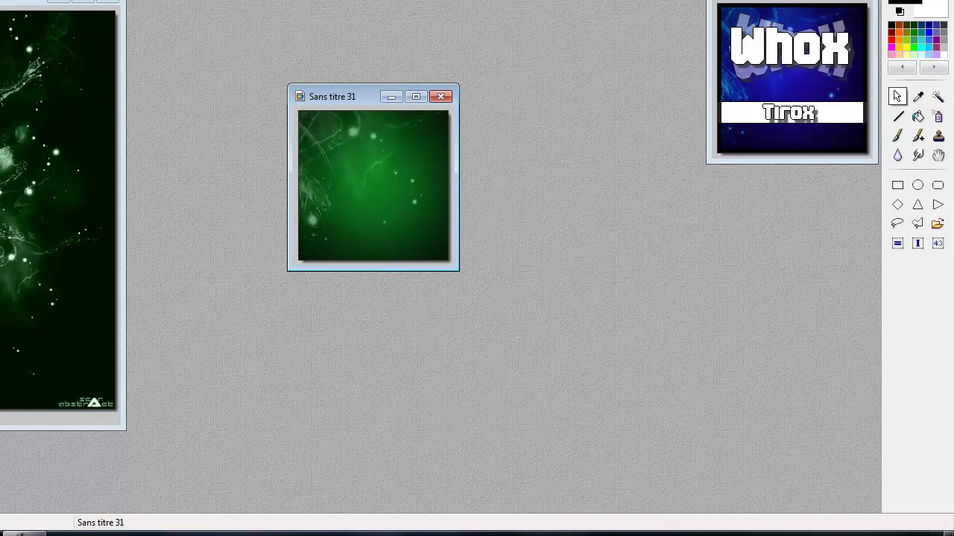
key(ctrl+t)
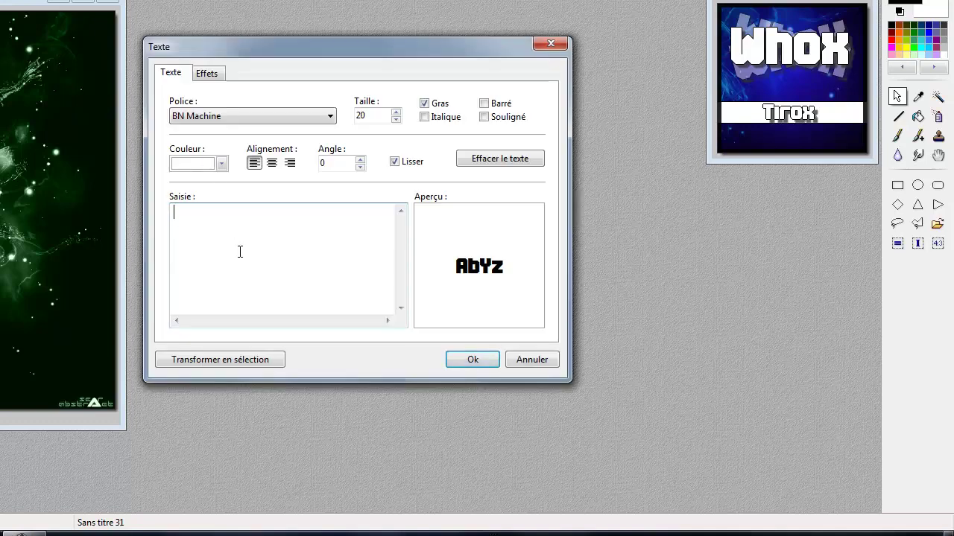
text(Whox)
double_click(360, 115)
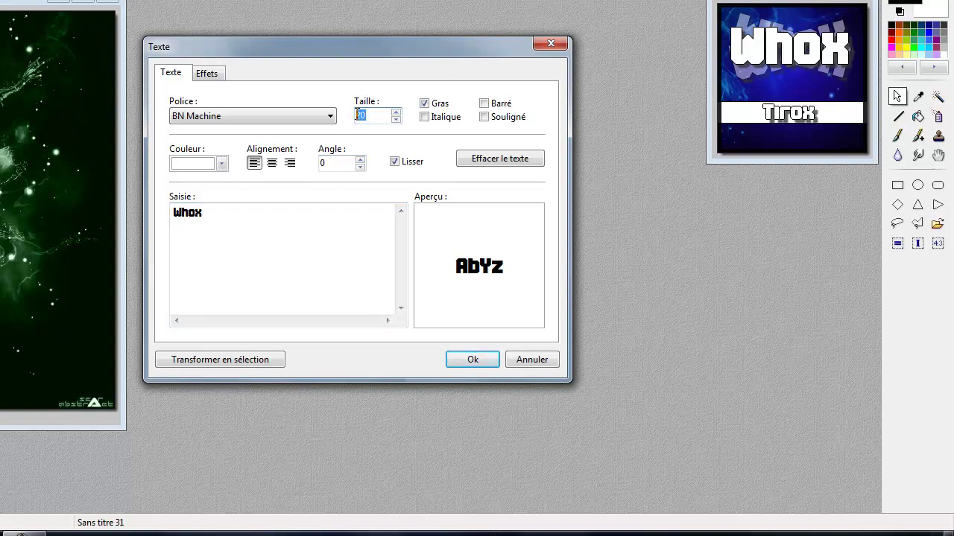
text(50)
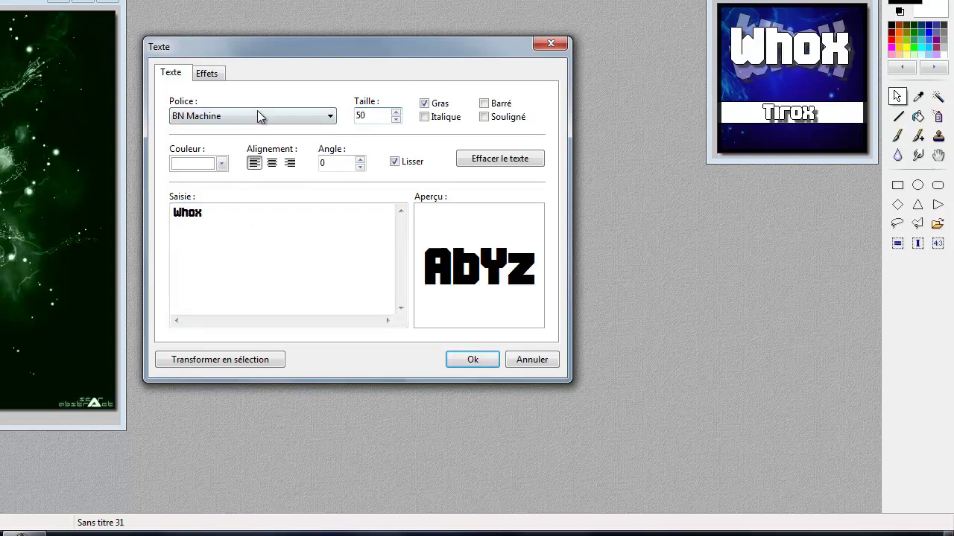
click(221, 163)
click(221, 163)
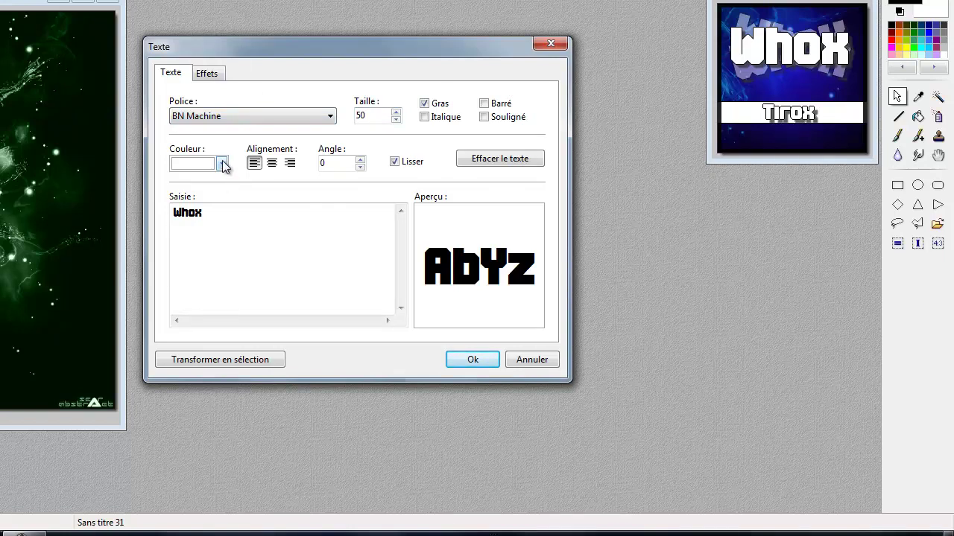
- Give the text 47% opacity, a dark grey drop shadow and a black outline
click(210, 74)
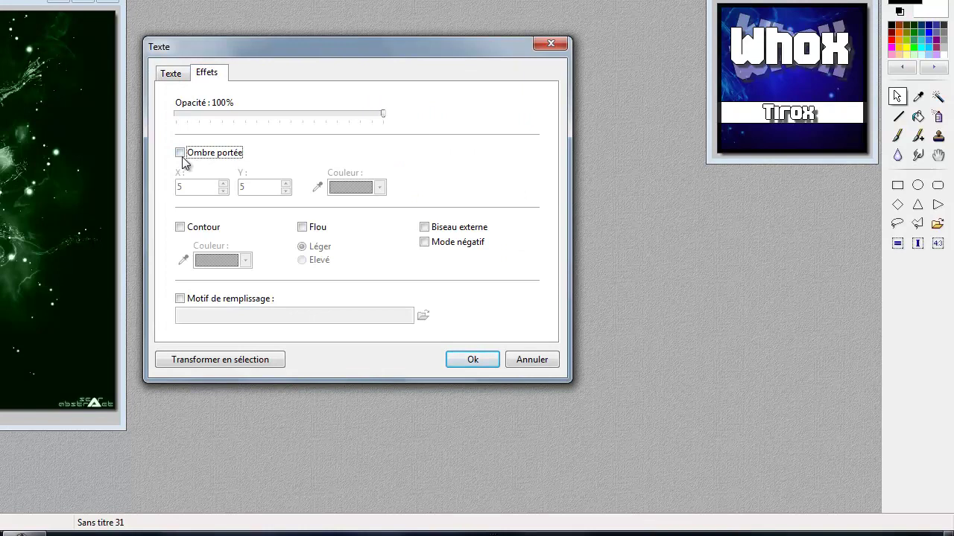
drag(383, 113, 260, 123)
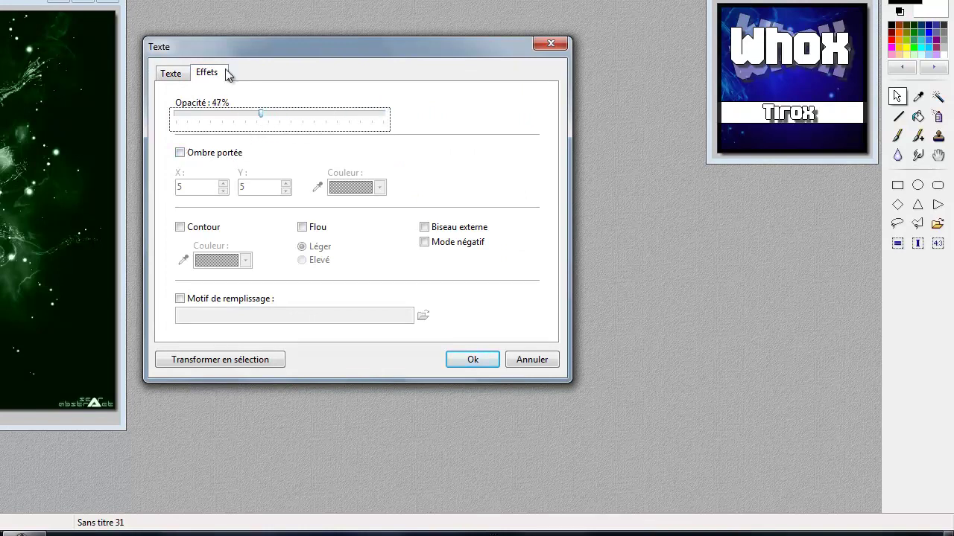
click(180, 153)
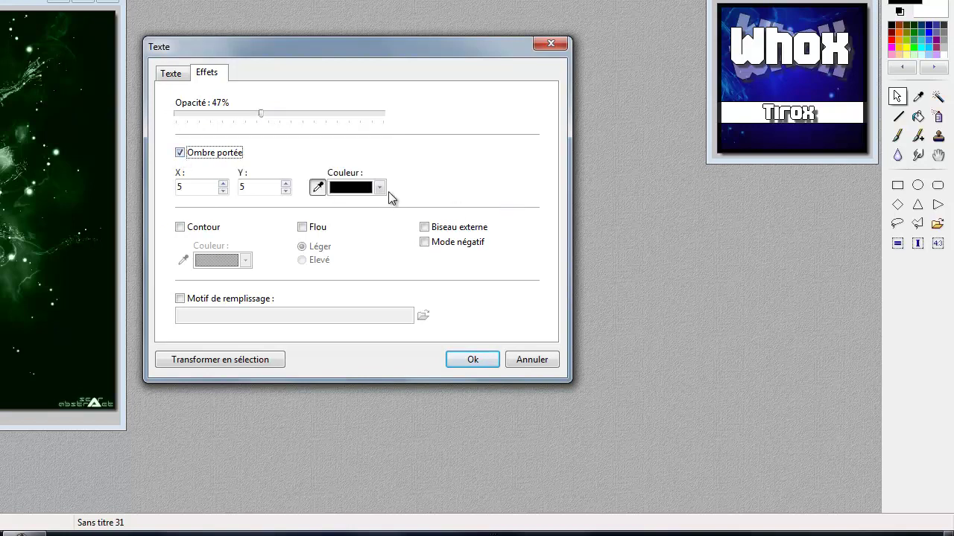
click(380, 187)
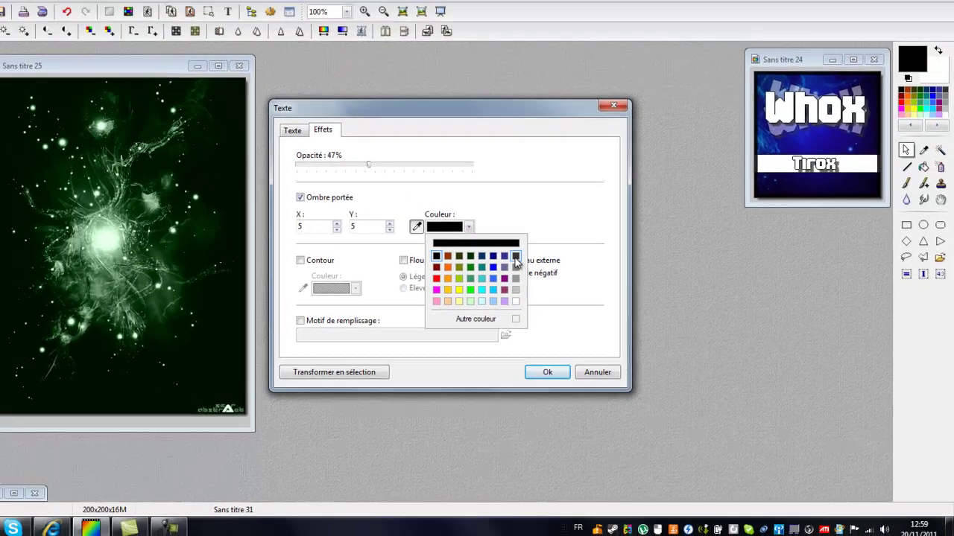
click(516, 257)
click(334, 270)
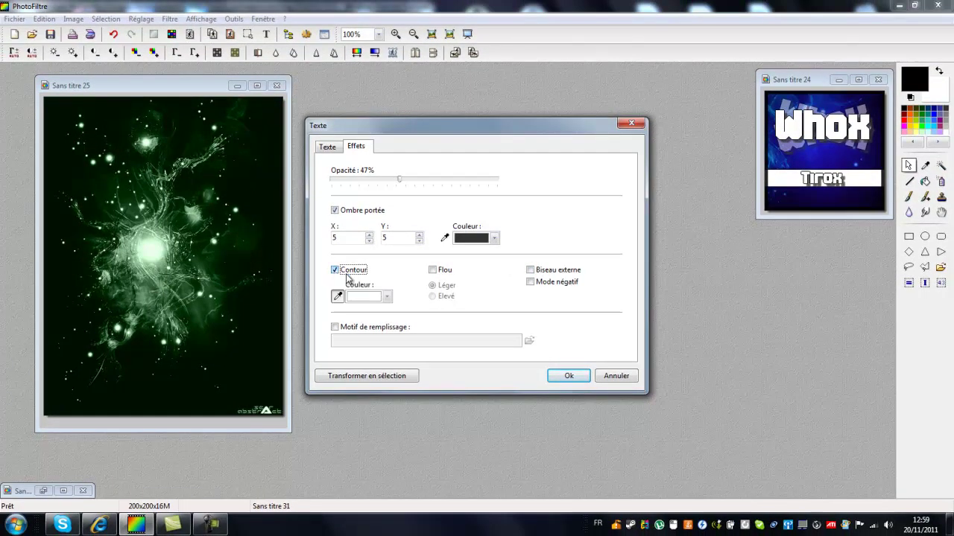
click(393, 298)
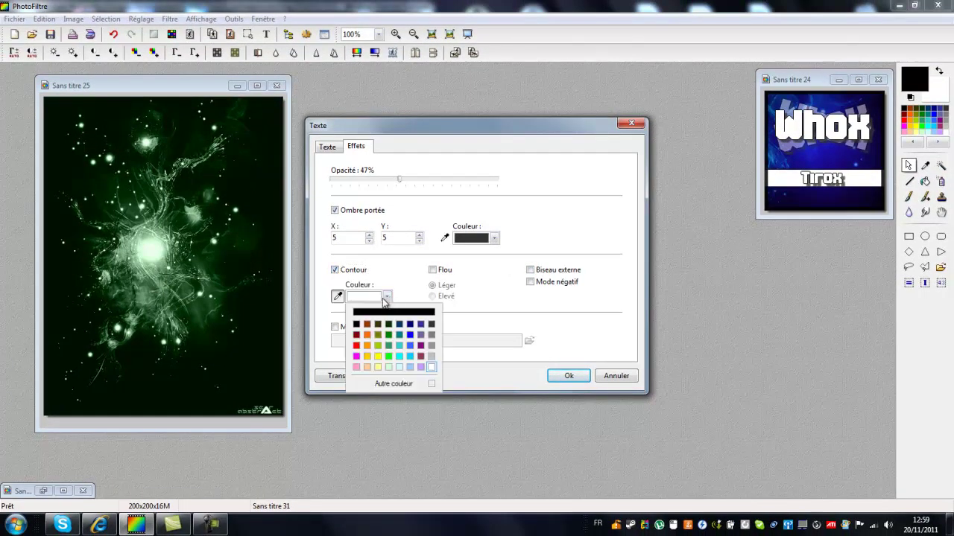
click(361, 326)
- Insert "Whox" at an angle of -14°, position it in the upper part of the avatar and fix it in the image
click(328, 147)
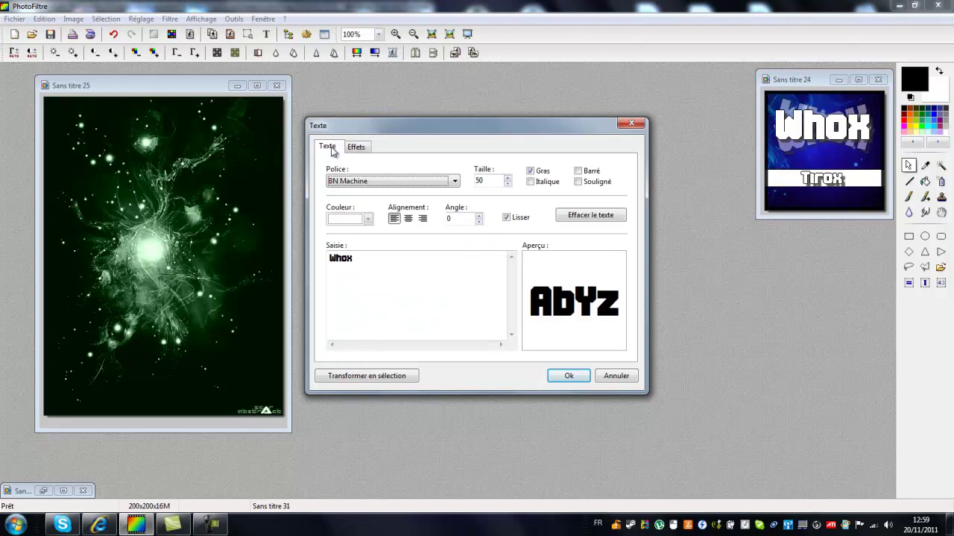
click(462, 218)
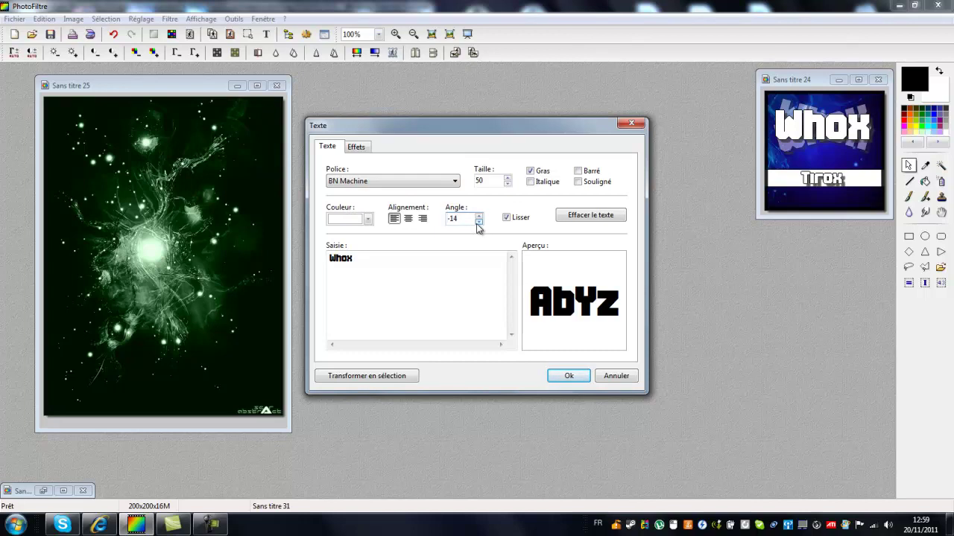
click(552, 380)
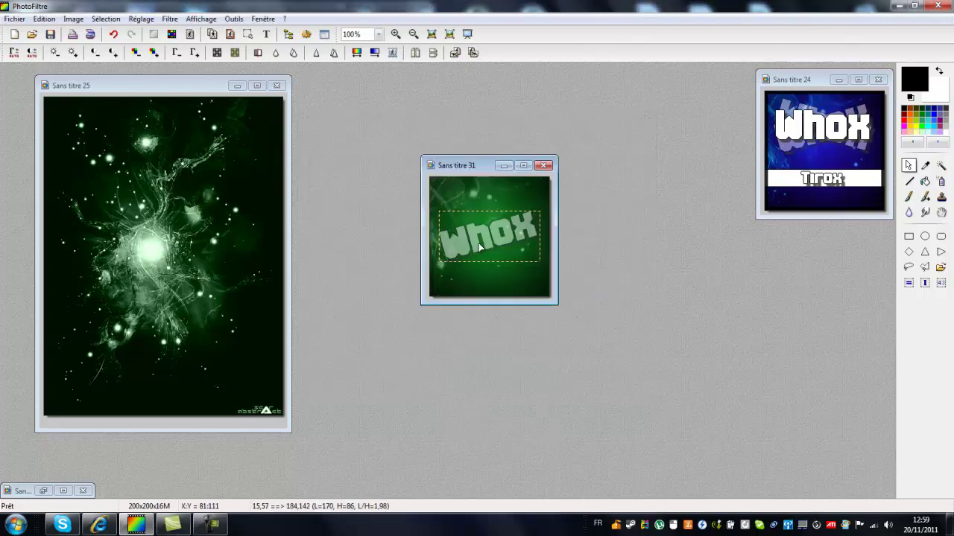
drag(479, 221, 482, 228)
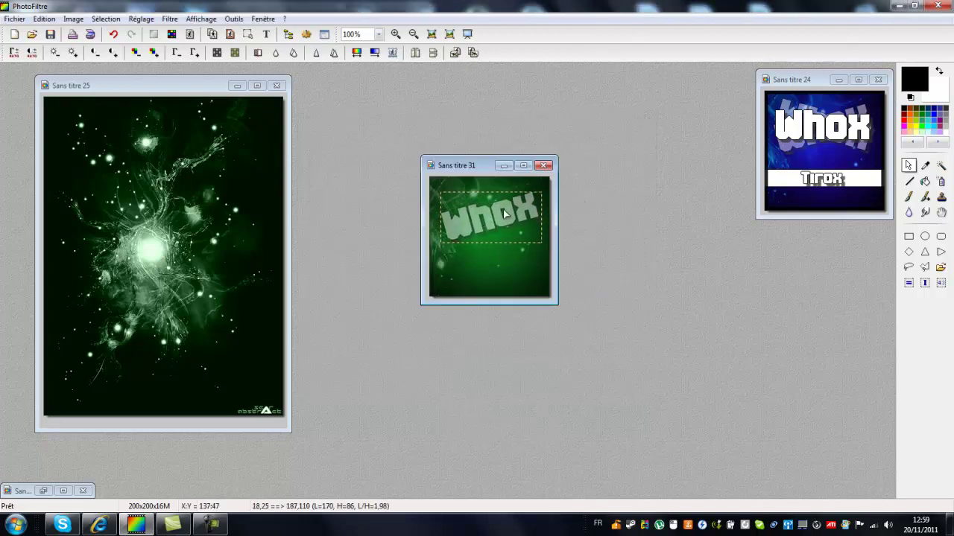
click(920, 165)
click(909, 165)
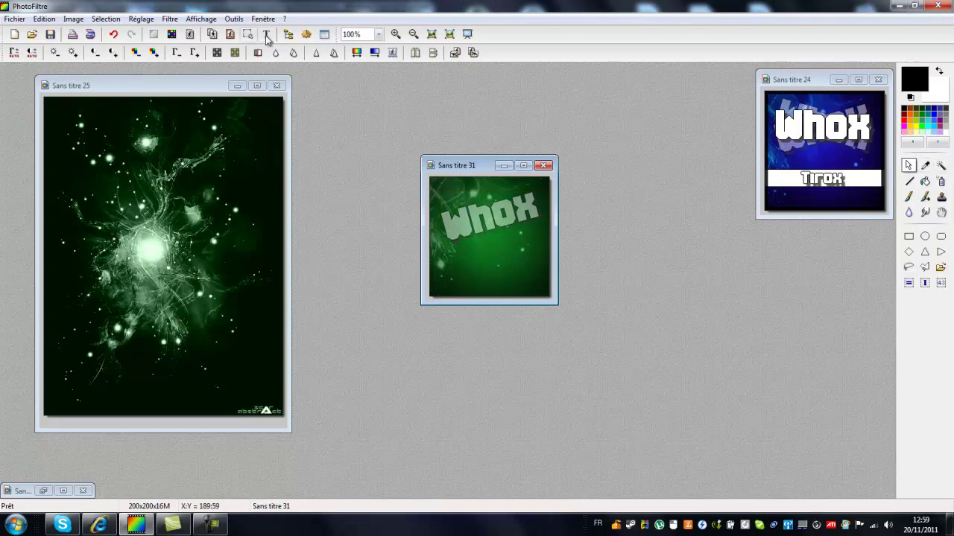
- Add a second "Whox" at an angle of 15°, lay it across the first tilted text and fix it
click(266, 34)
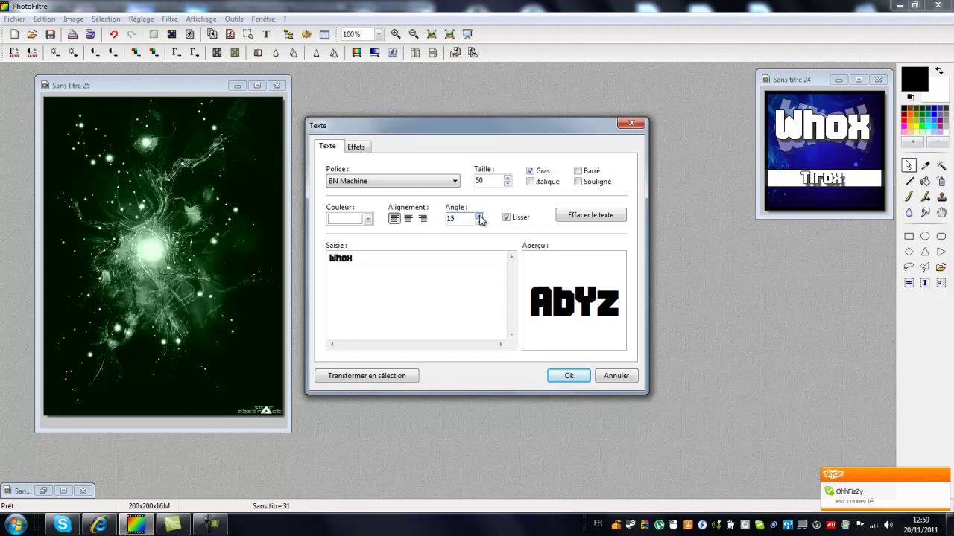
click(560, 376)
drag(484, 227, 491, 221)
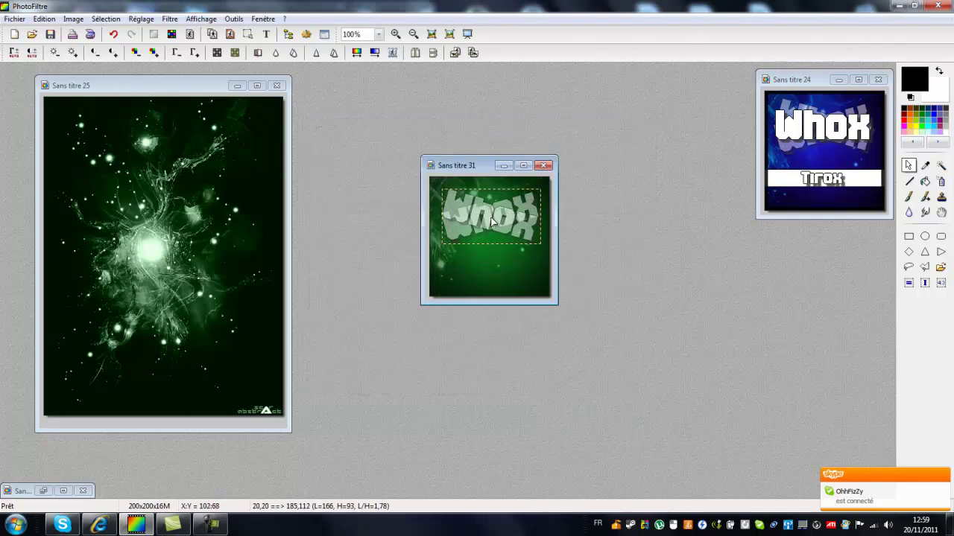
click(250, 34)
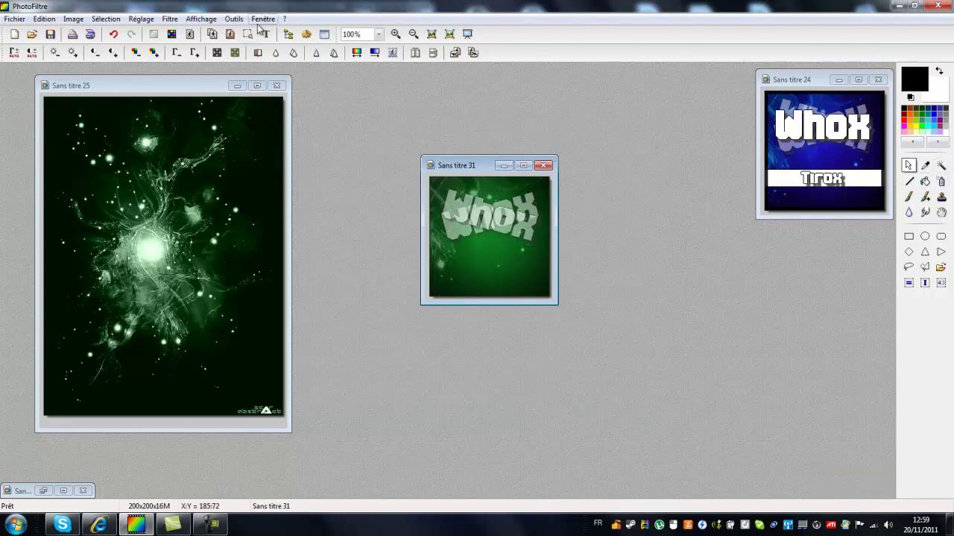
- Set up a third "Whox" text with an angle of 0° and 100% opacity
click(266, 34)
click(478, 224)
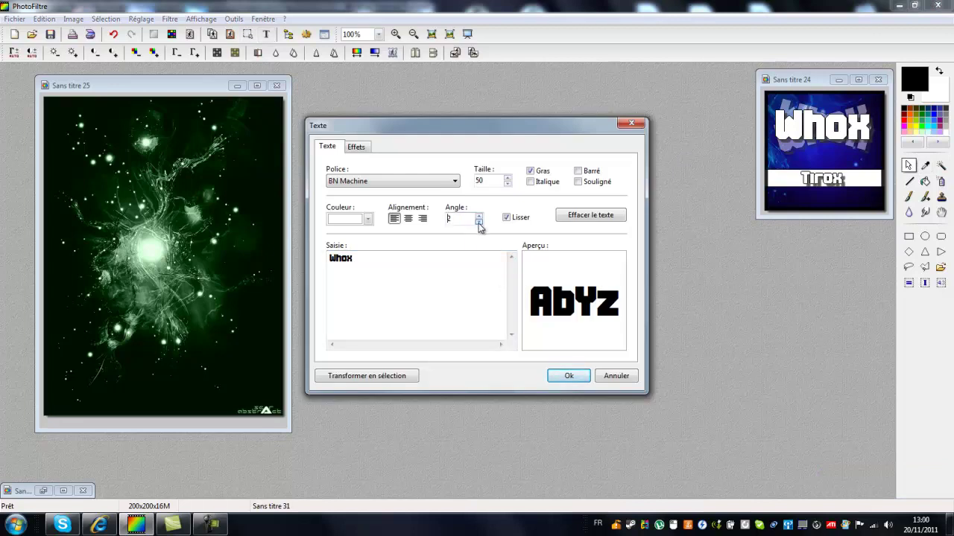
click(356, 148)
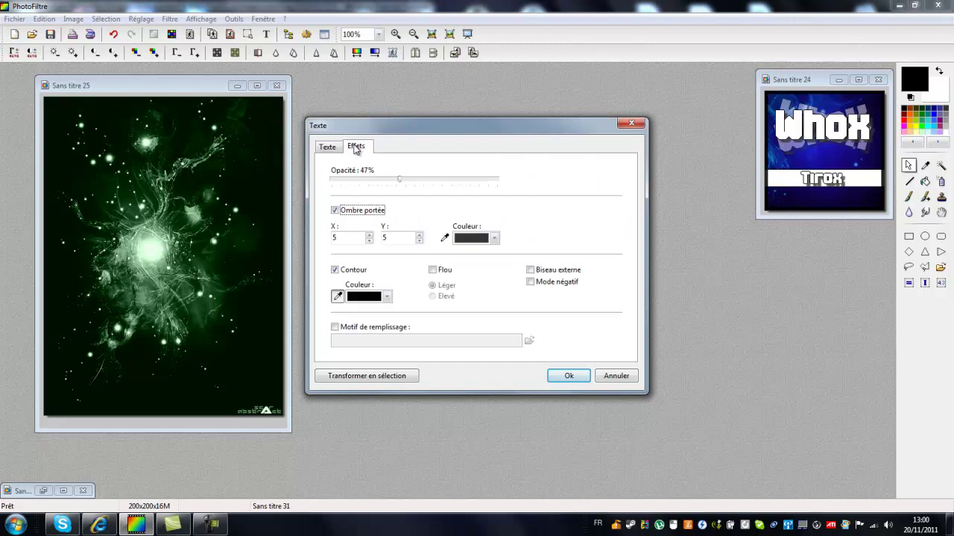
drag(400, 183, 582, 195)
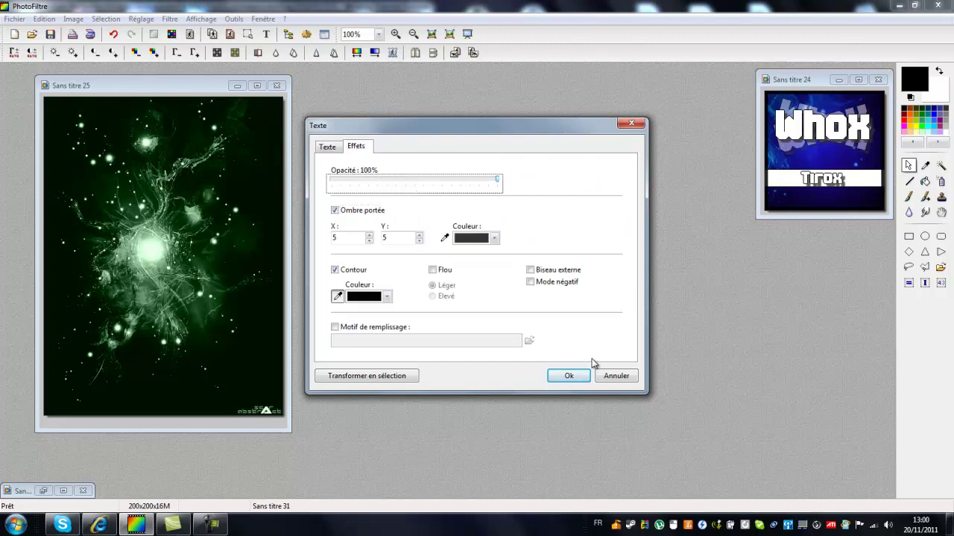
- Insert the opaque horizontal "Whox", centre it over the two tilted texts and fix it in the image
click(569, 376)
key(Up)
key(Up)
key(Up)
key(Up)
key(Up)
key(Up)
key(Up)
key(Up)
key(Up)
key(Up)
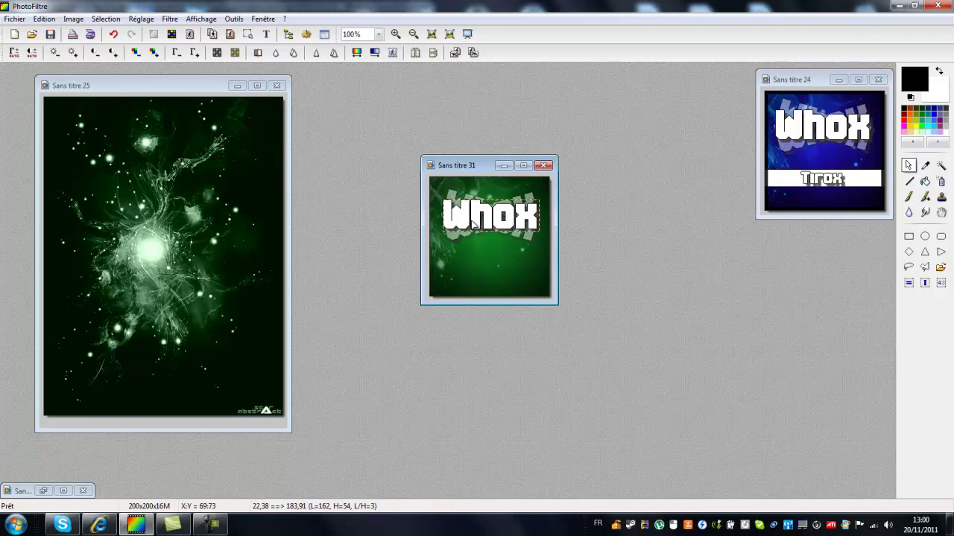
click(924, 165)
click(908, 166)
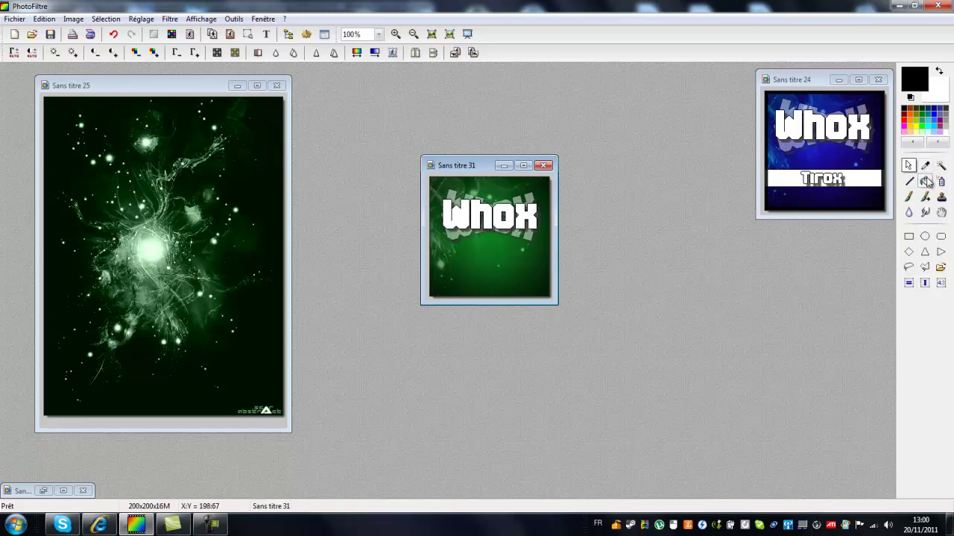
- Draw a white horizontal line 30 pixels thick across the full width of the avatar below the "Whox" text
click(910, 181)
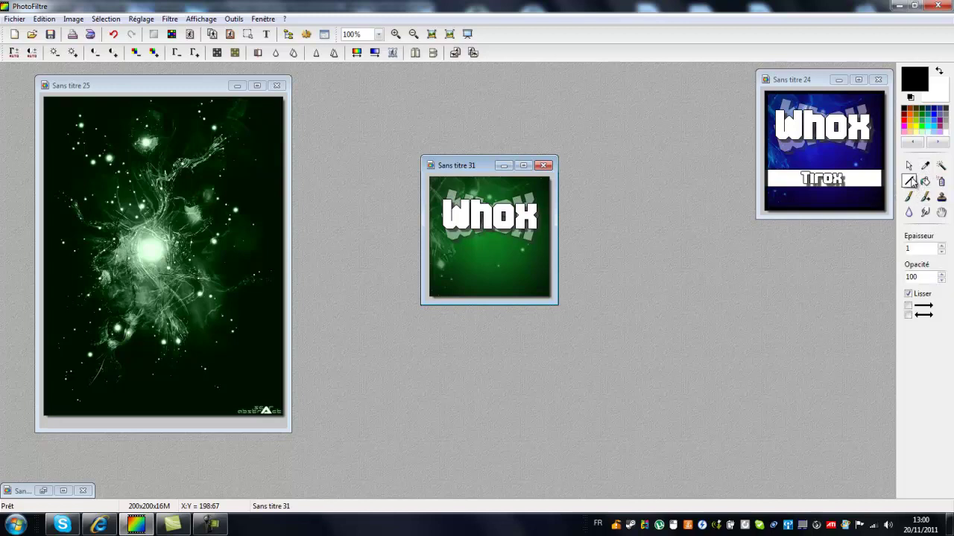
click(947, 126)
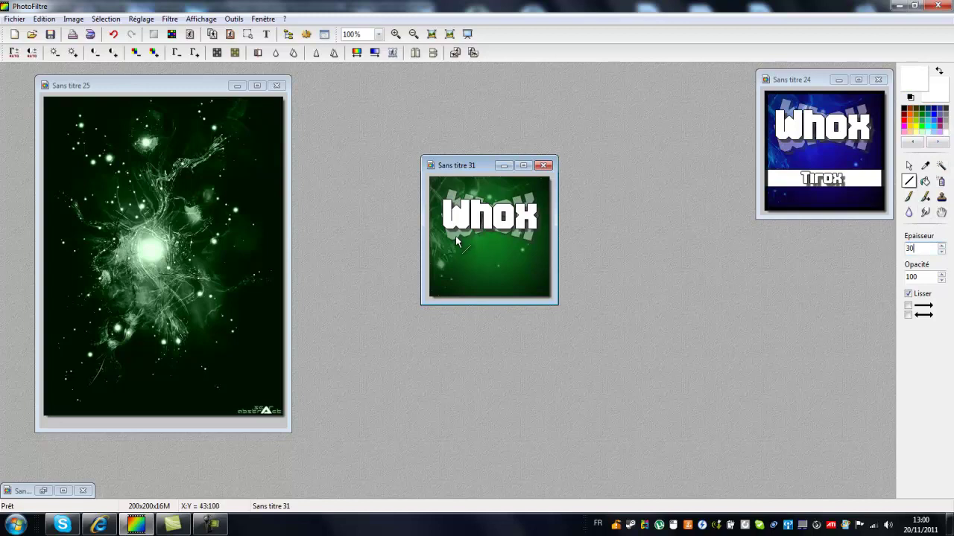
scroll(458, 246, up, 1)
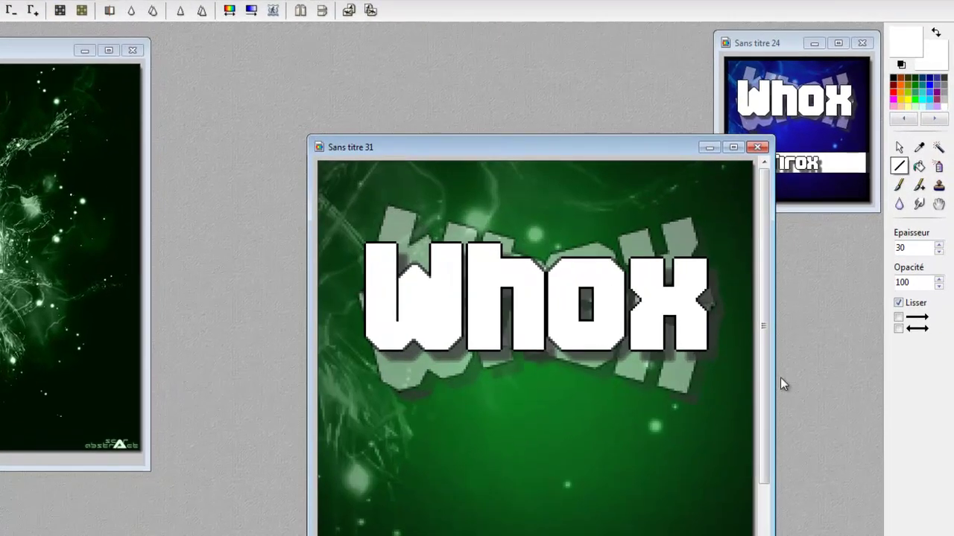
drag(762, 379, 760, 413)
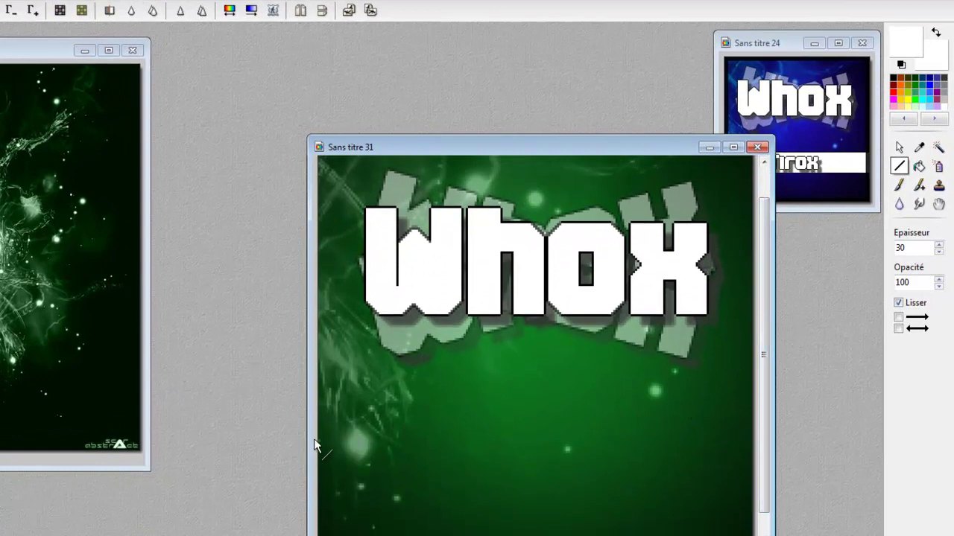
mouse_move(315, 425)
mouse_down()
mouse_move(717, 437)
mouse_move(839, 426)
mouse_up()
scroll(504, 350, down, 2)
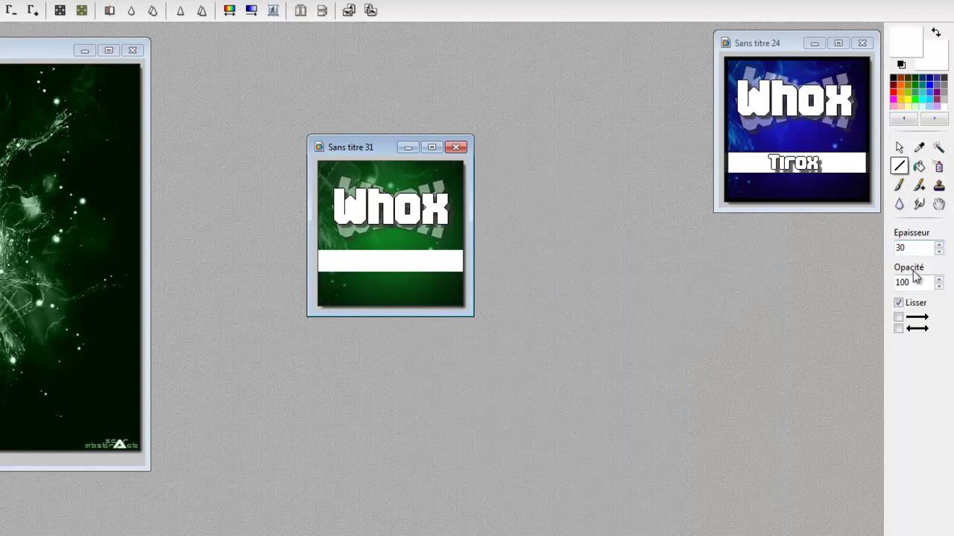
- Draw black lines 1 pixel thick along the upper and lower edges of the white band
text(1)
click(893, 78)
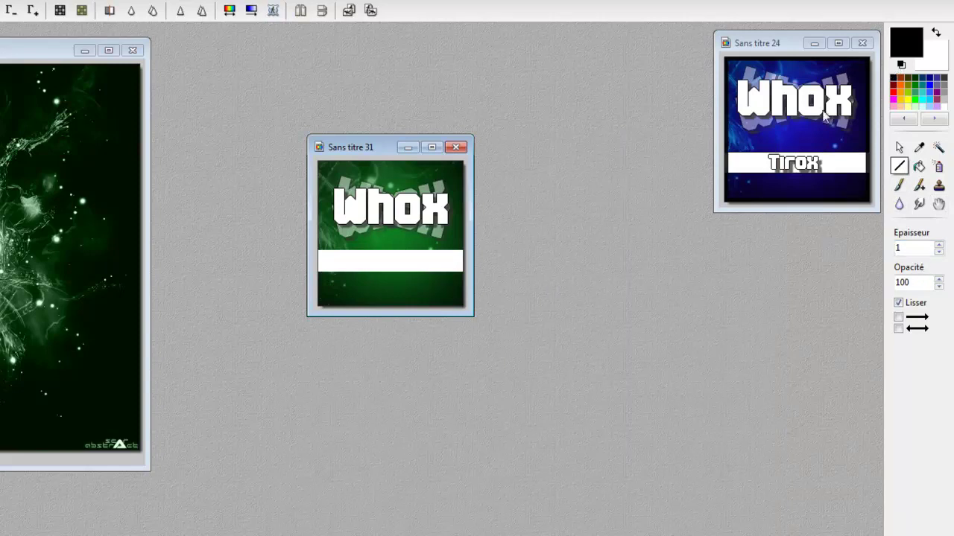
scroll(417, 229, up, 2)
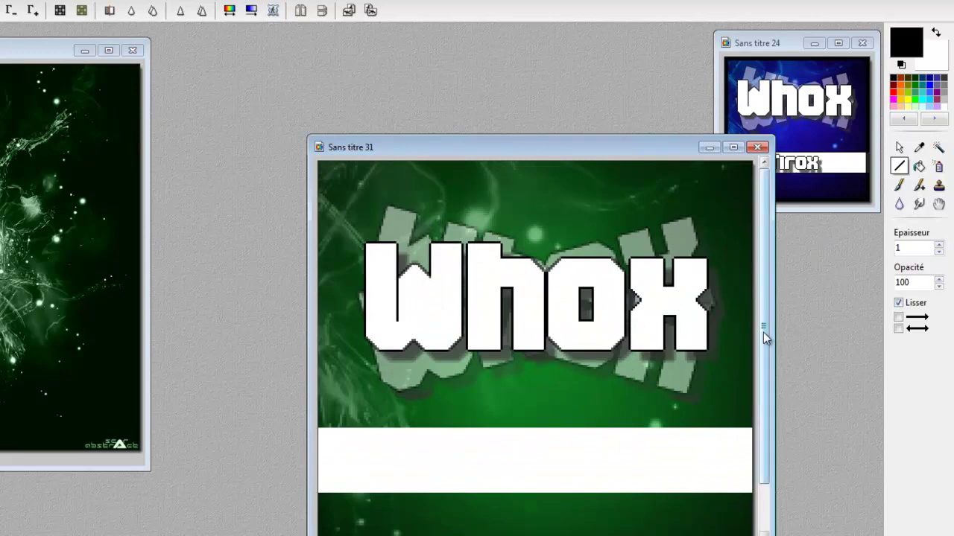
scroll(415, 400, down, 1)
drag(321, 403, 765, 398)
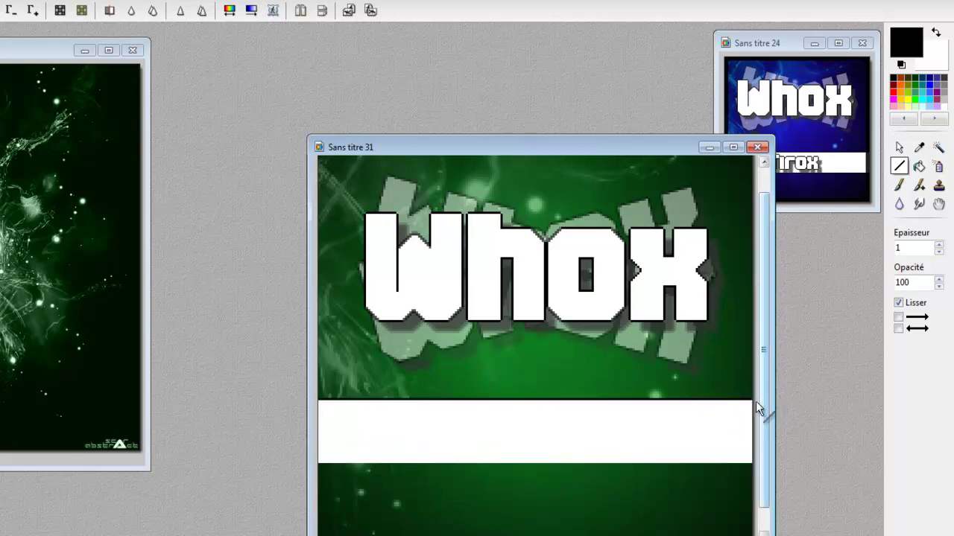
drag(319, 469, 771, 463)
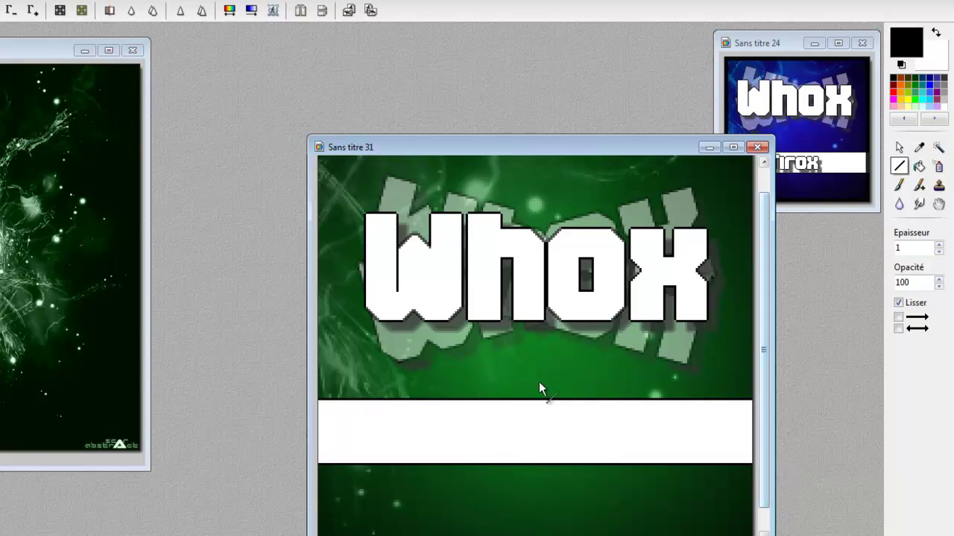
key(ctrl+minus)
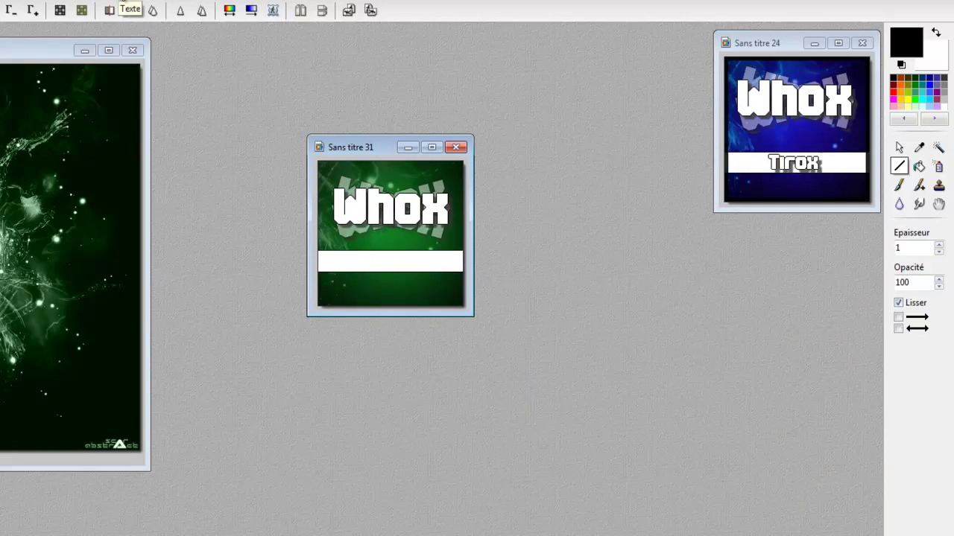
- Add the text "Tirox" at size 20, centre it on the white band and fix it in the image
click(131, 10)
key(ctrl+a)
key(BackSpace)
text(Tirox)
double_click(390, 166)
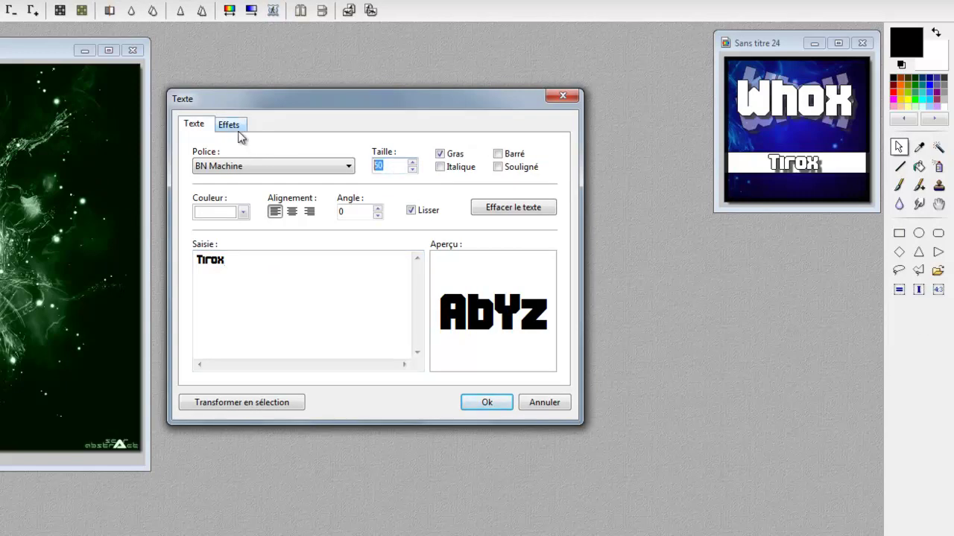
text(20)
key(Return)
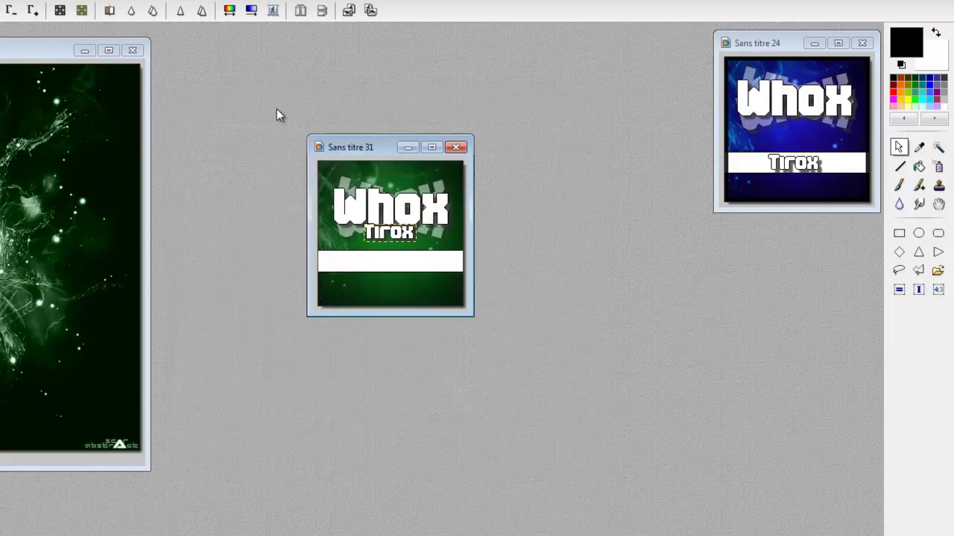
drag(381, 235, 374, 266)
click(918, 146)
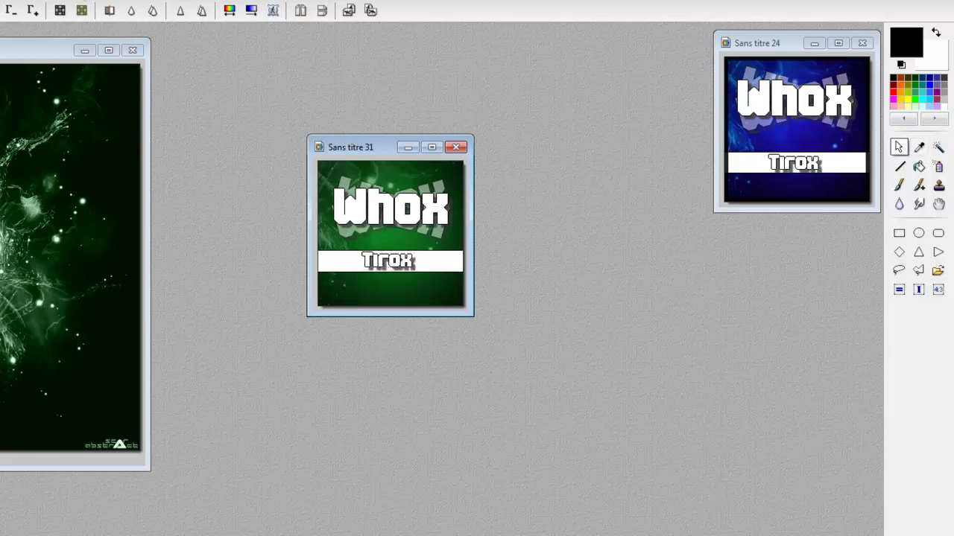
- Apply a simple black frame 5 pixels wide with 86% opacity around the green avatar, previewing it first
click(153, 13)
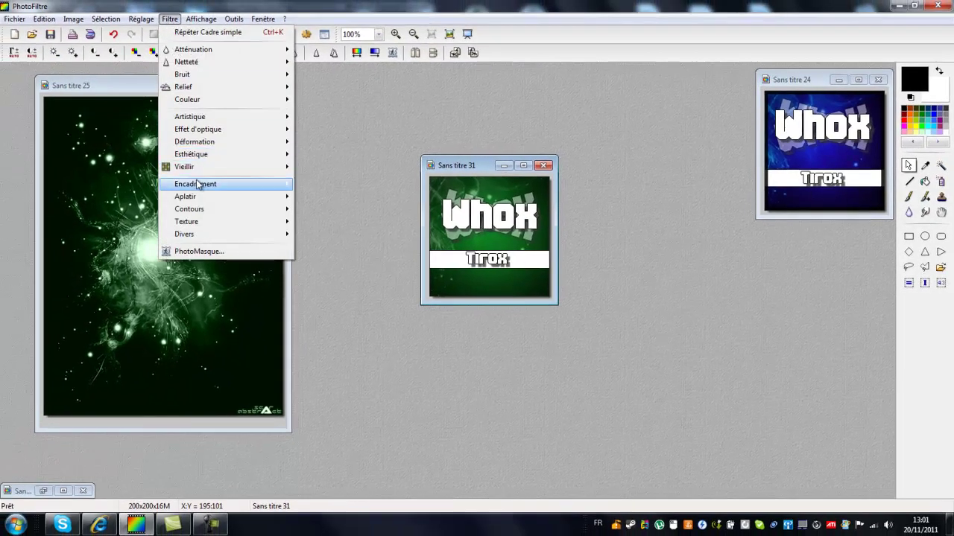
mouse_move(251, 191)
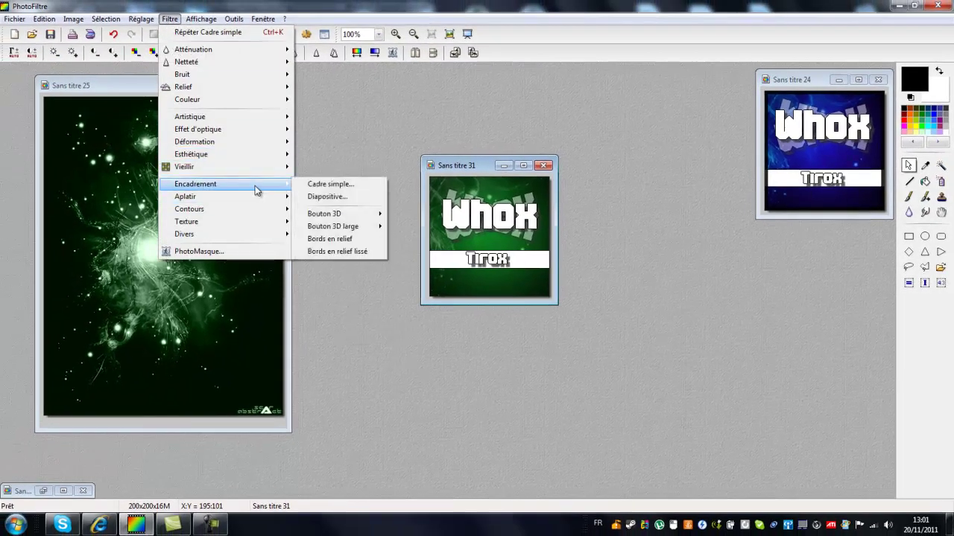
click(368, 185)
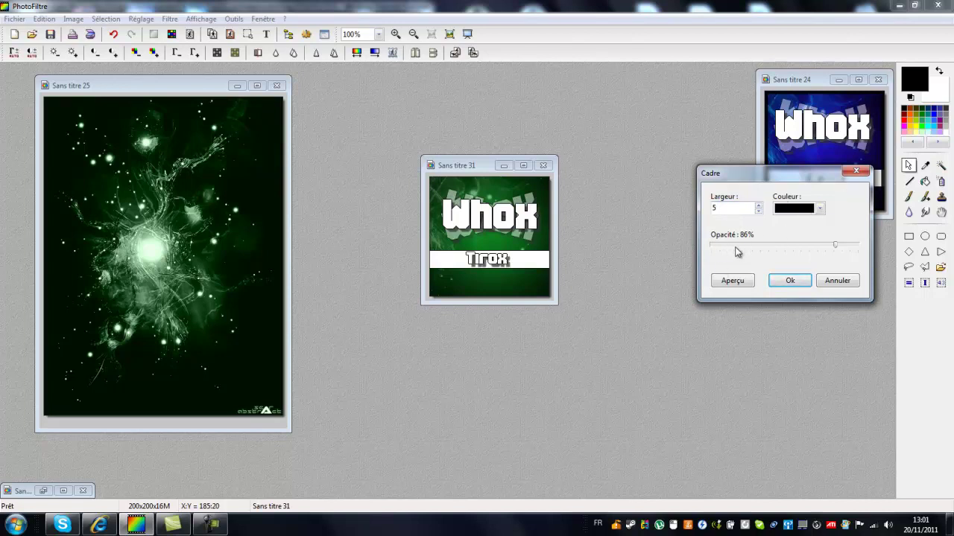
click(720, 280)
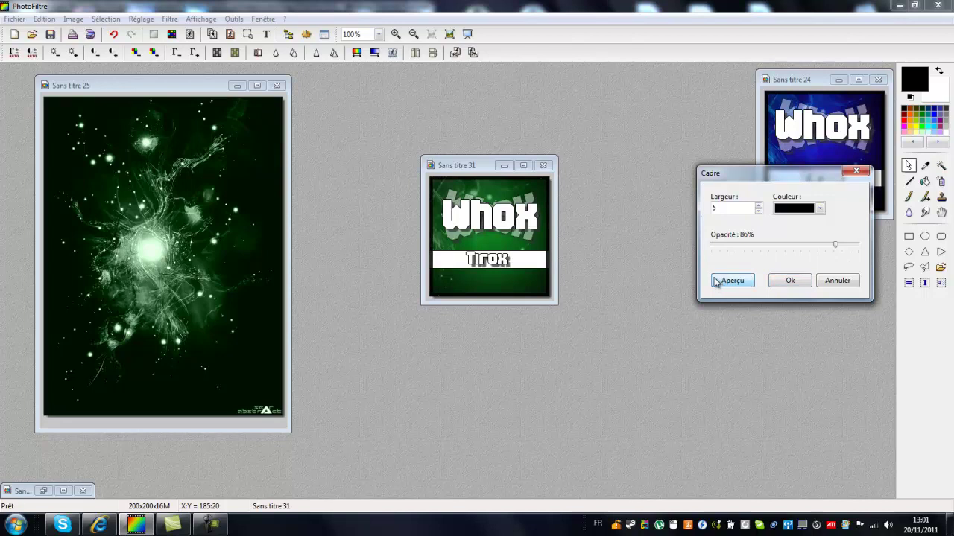
click(791, 284)
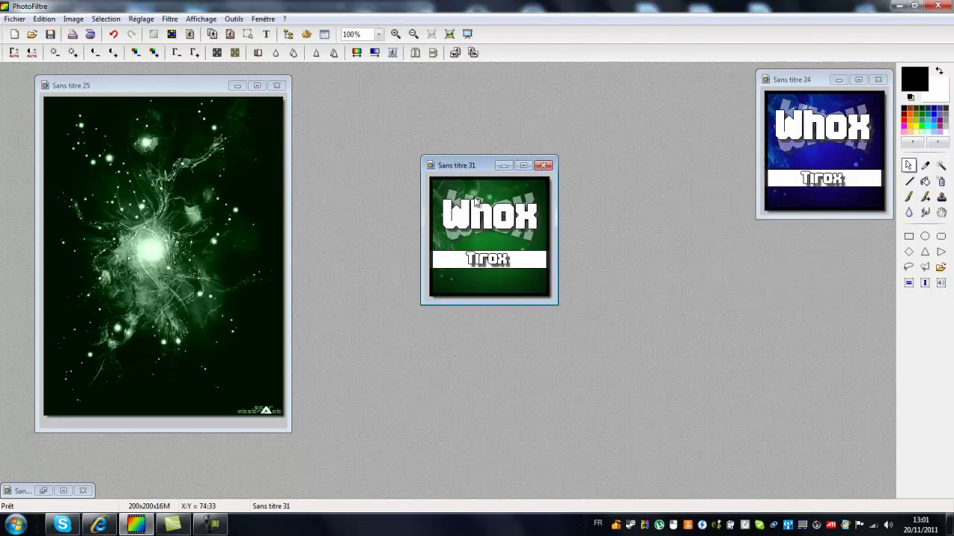
- Line up the blue and red avatar images beside the green one for comparison, moving the C4D render out of the way
drag(824, 79, 633, 172)
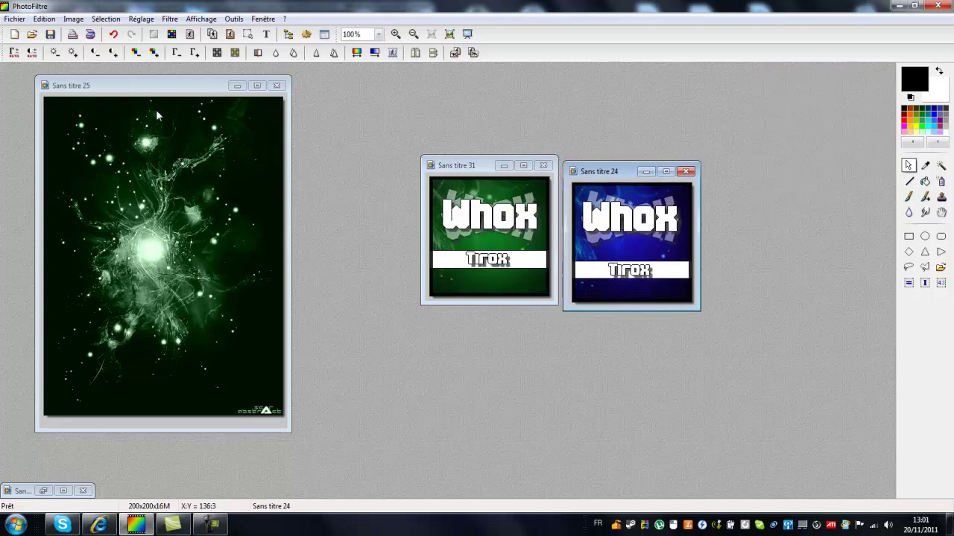
click(157, 94)
drag(157, 94, 270, 226)
click(129, 155)
drag(130, 155, 767, 178)
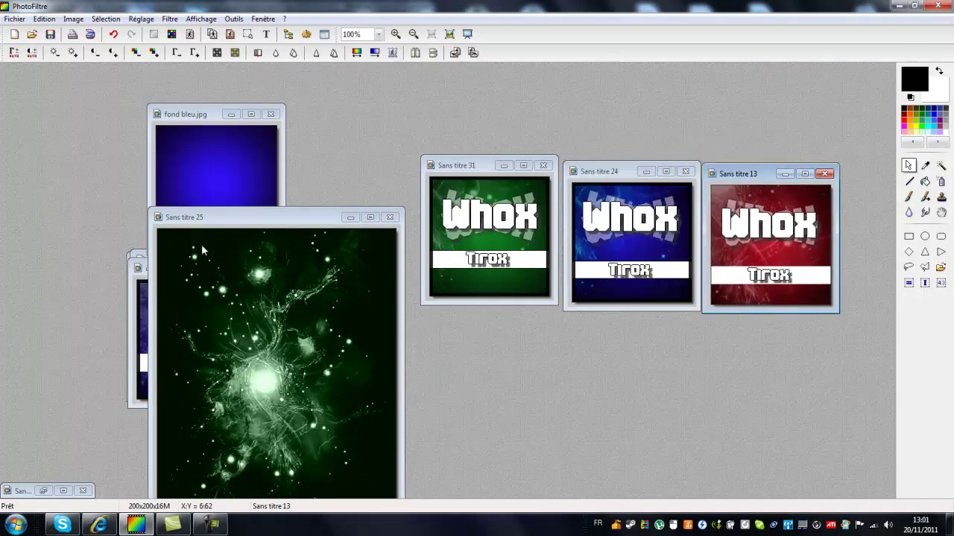
- Move the C4D render and the blue background image aside and space out the finished avatars for display
drag(196, 123, 261, 153)
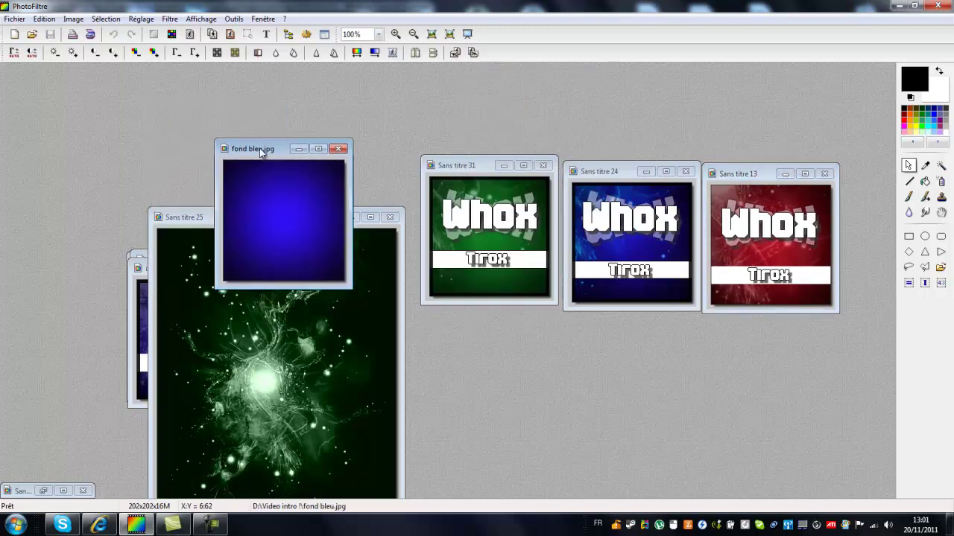
drag(190, 222, 14, 116)
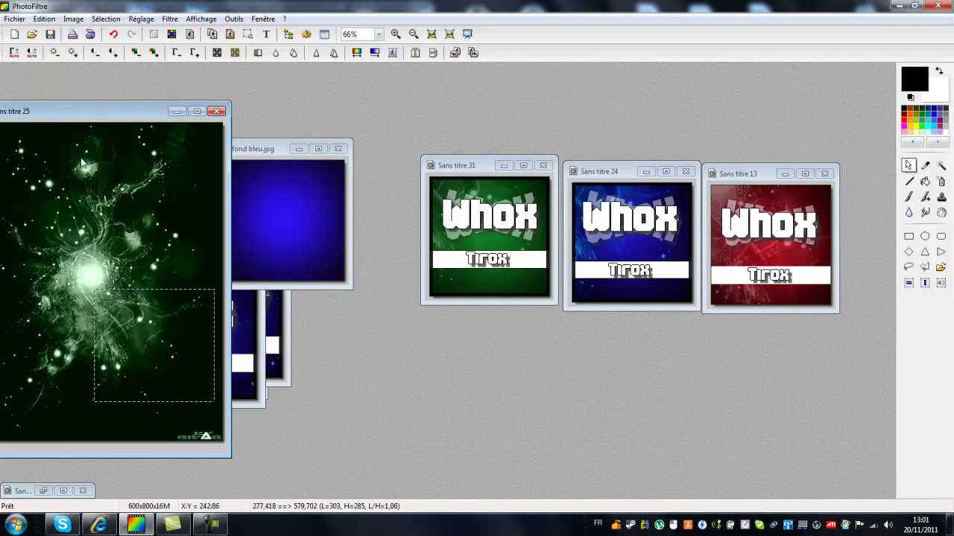
drag(264, 148, 160, 147)
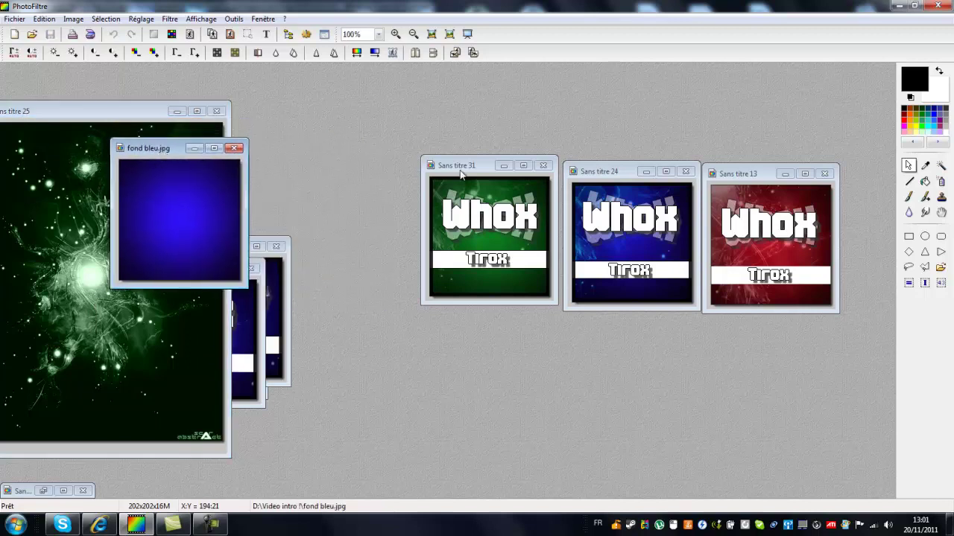
drag(461, 175, 378, 172)
drag(617, 176, 580, 165)
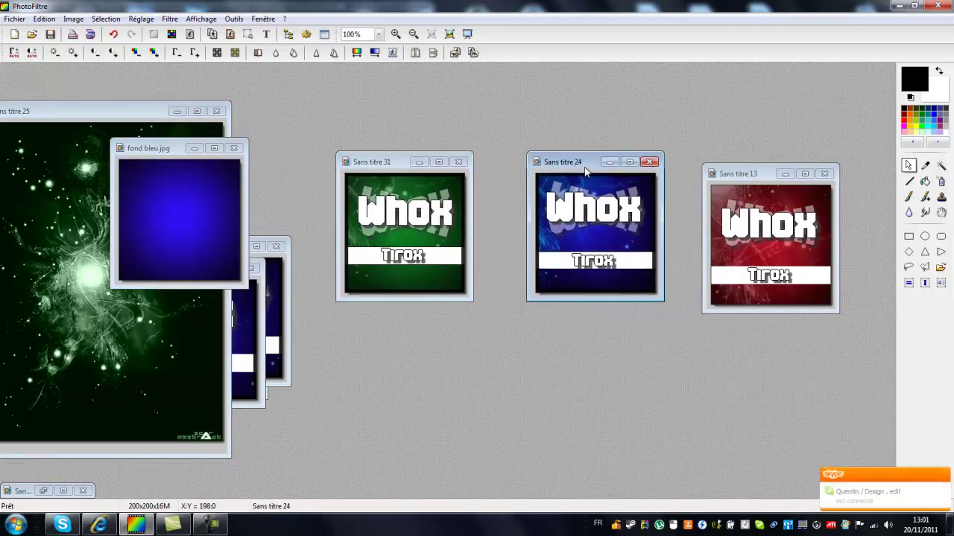
click(760, 187)
click(212, 525)
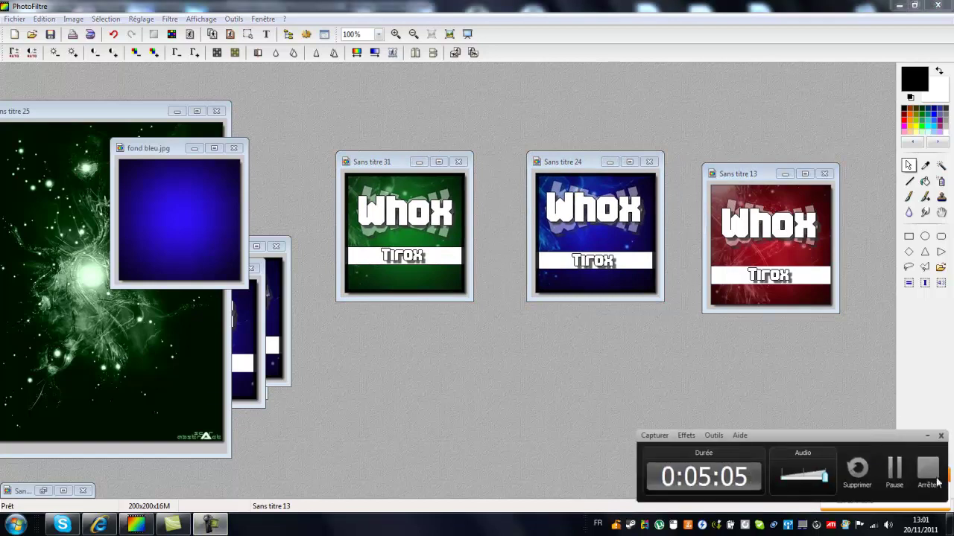